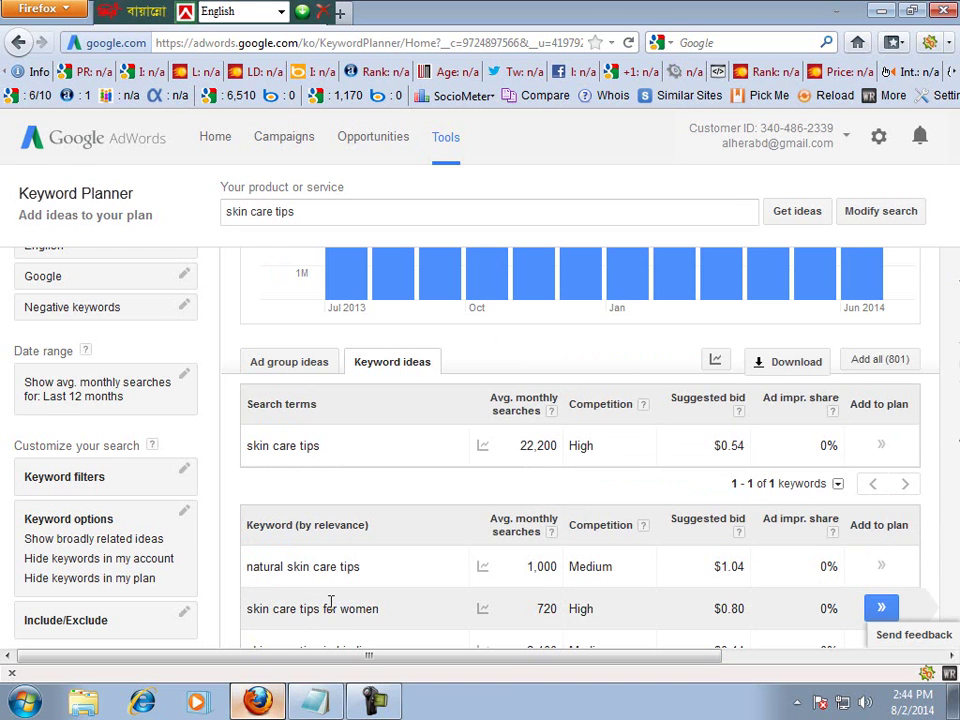
- Download the keyword ideas for "skin care tips" in Excel CSV format and save the file
scroll(330, 601, down, 2)
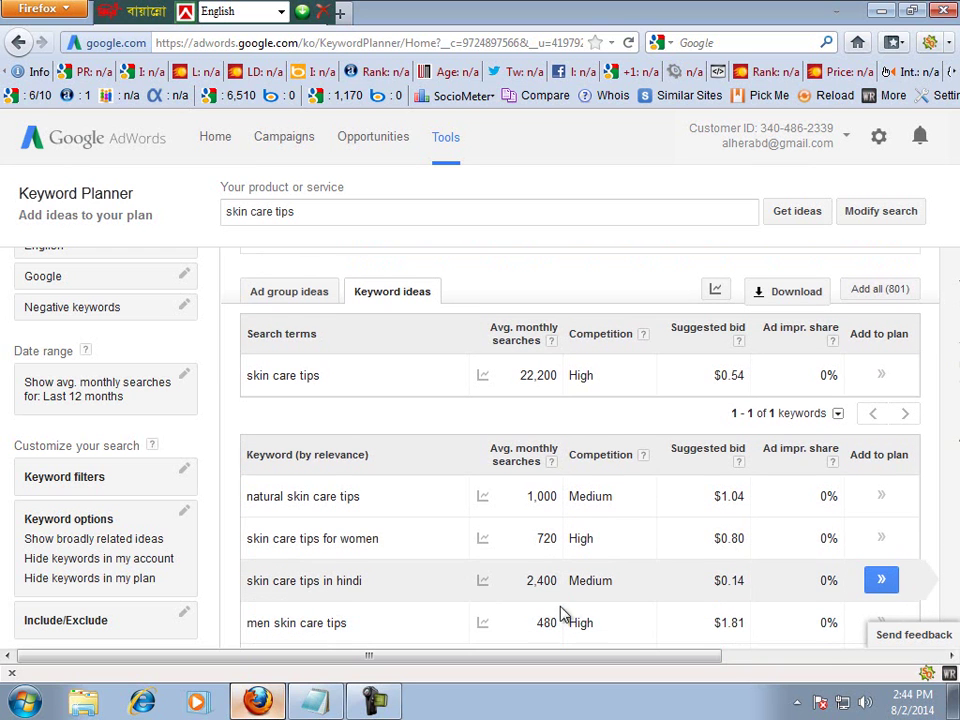
scroll(370, 598, down, 3)
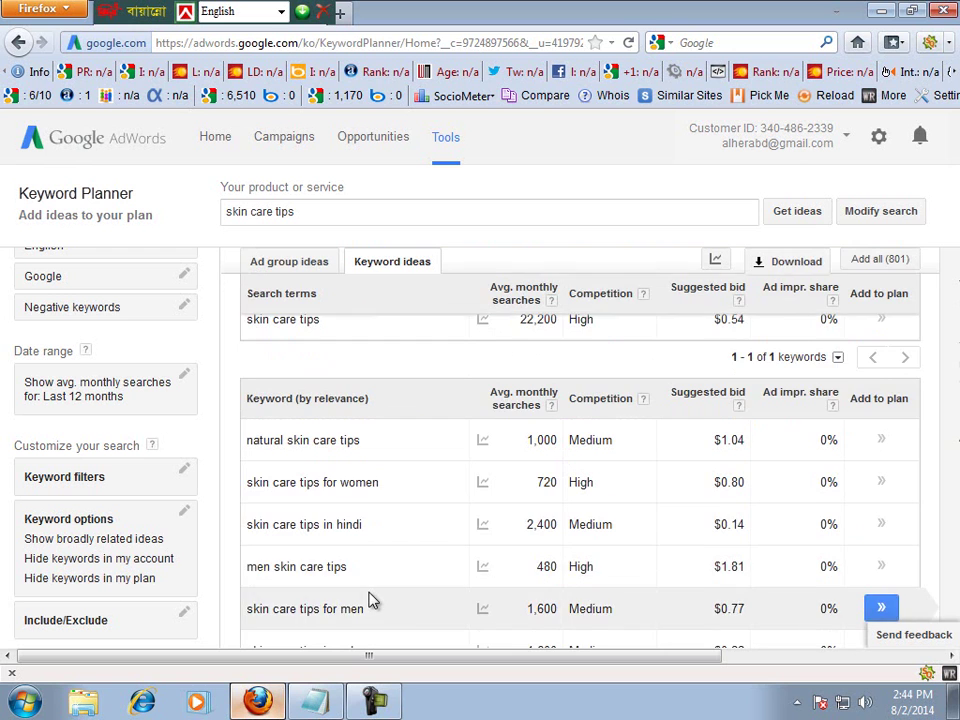
scroll(370, 598, down, 1)
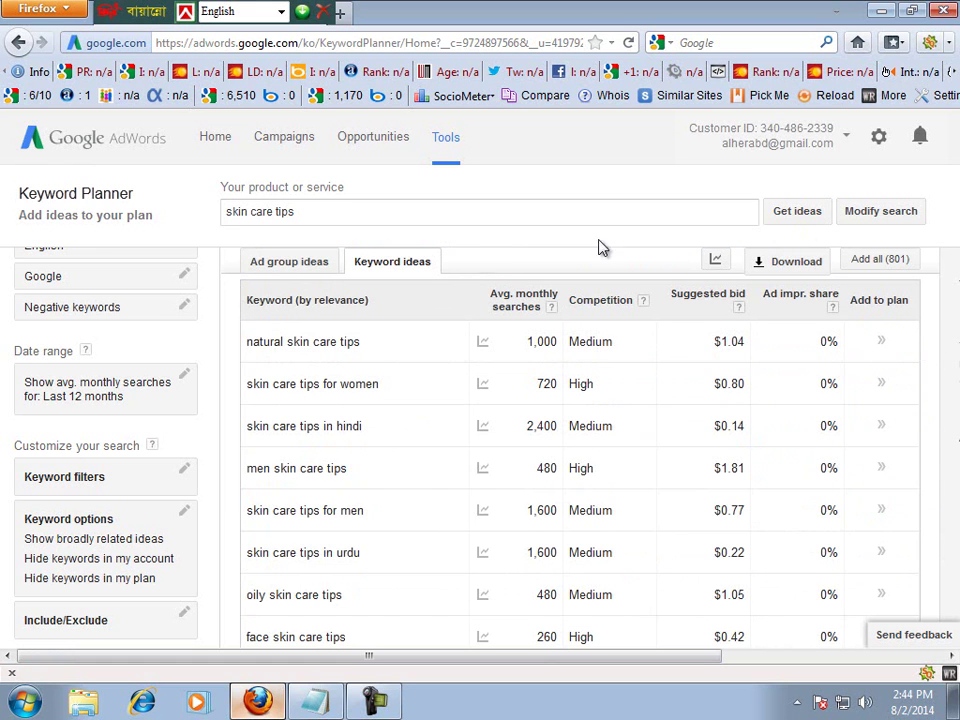
click(793, 264)
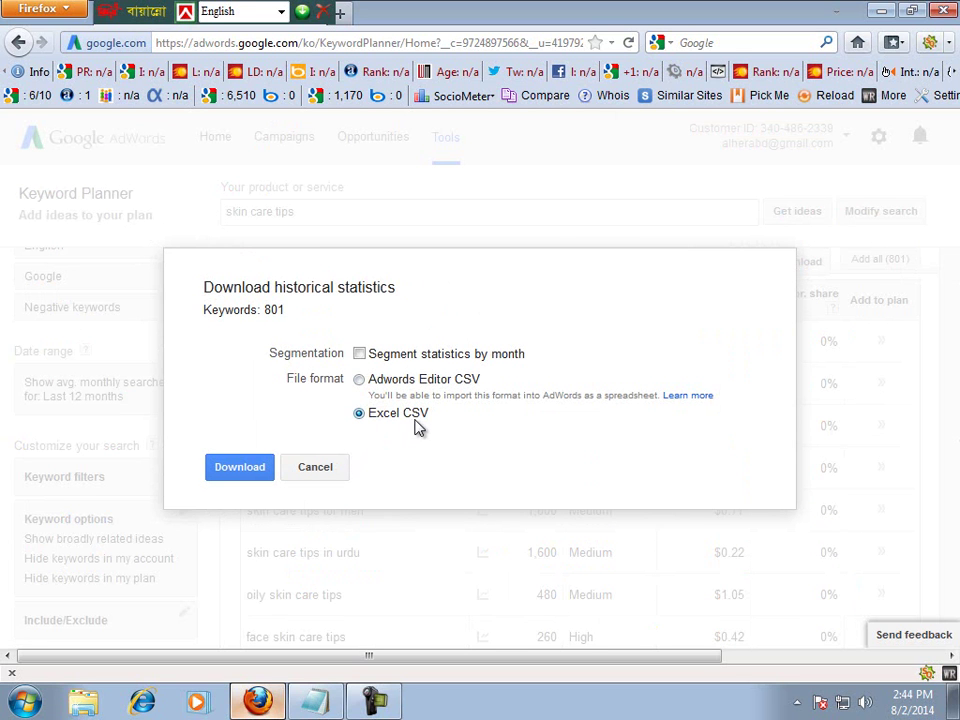
click(240, 474)
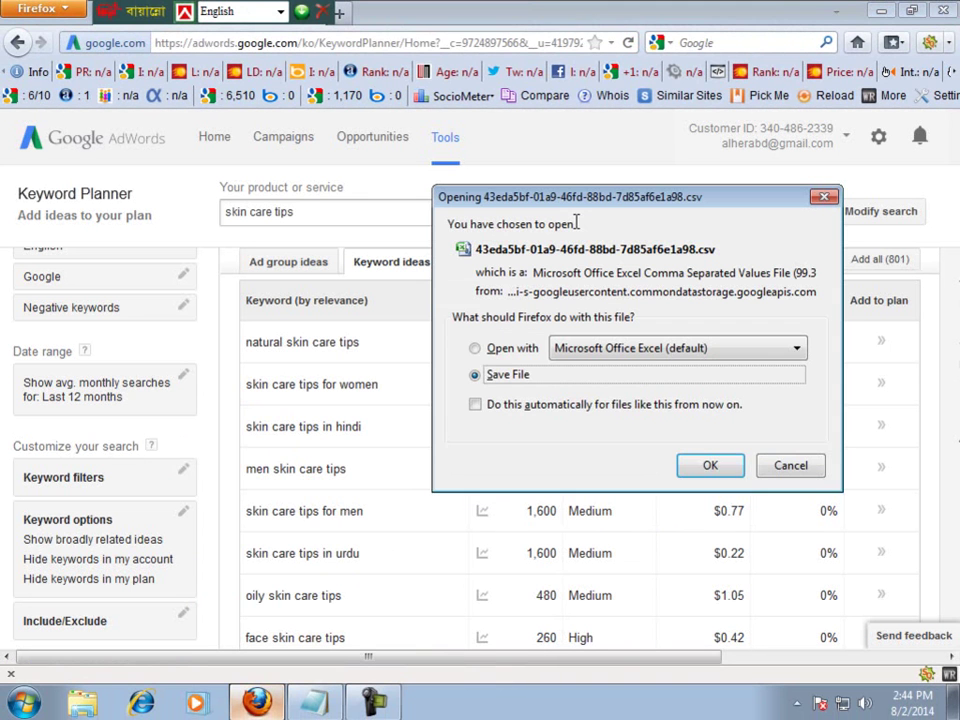
click(700, 467)
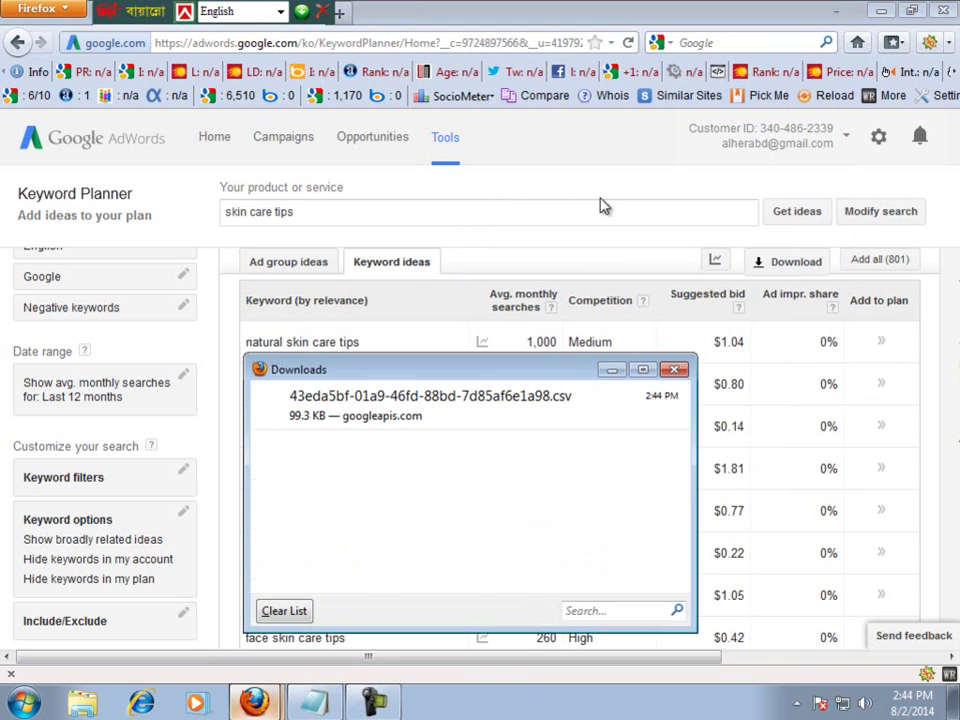
- Open the downloaded CSV in Excel and widen the Keyword and Avg. Monthly Searches columns
double_click(357, 398)
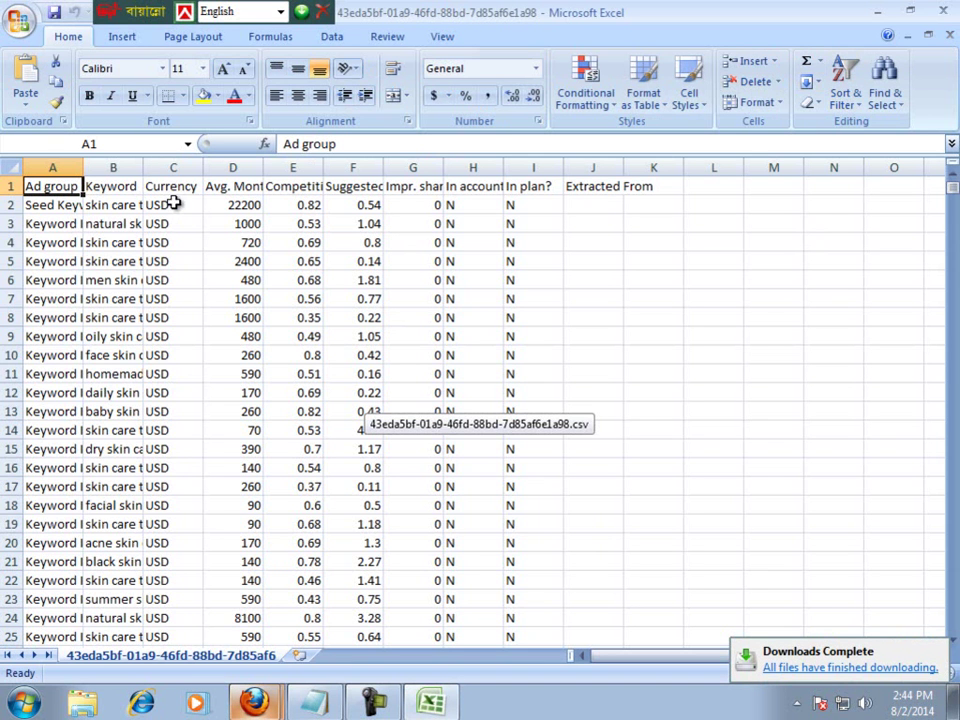
drag(141, 154, 175, 187)
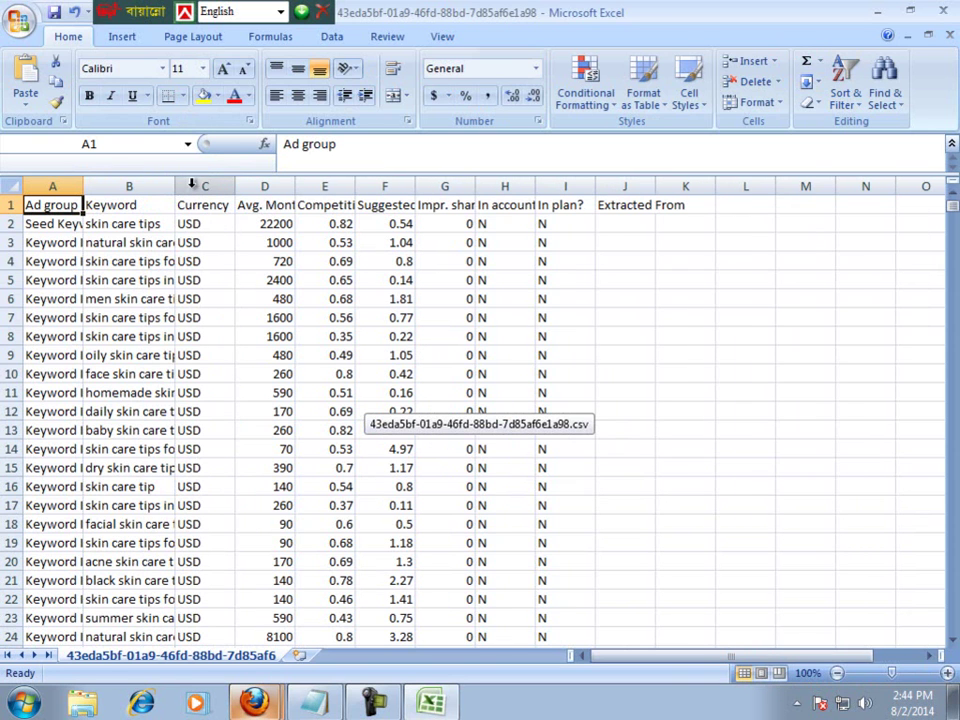
drag(294, 187, 355, 186)
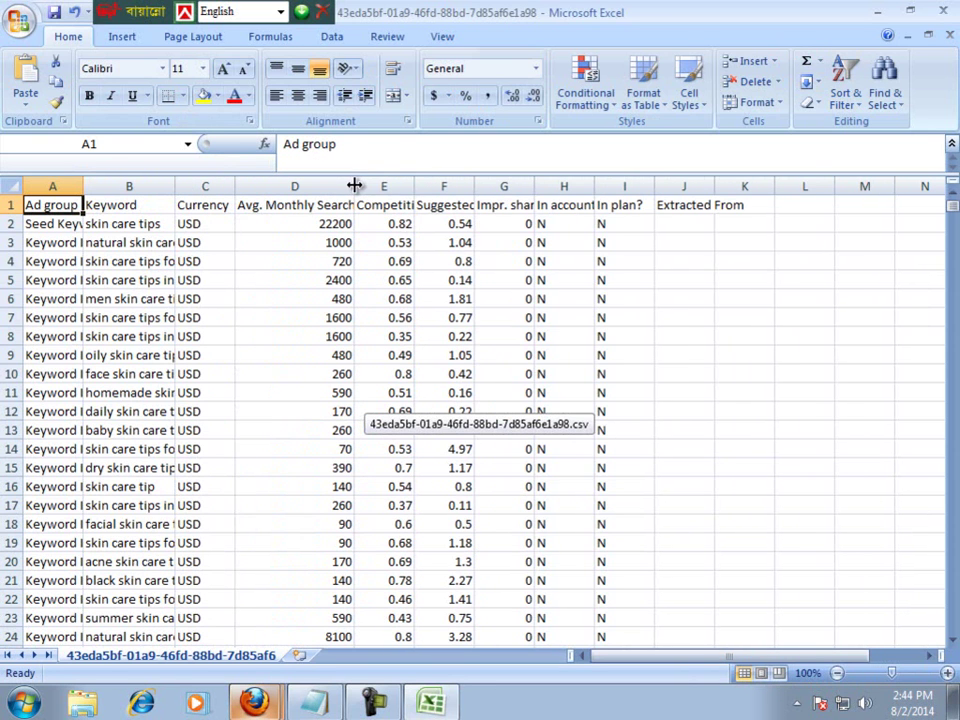
click(144, 224)
key(Right)
key(Right)
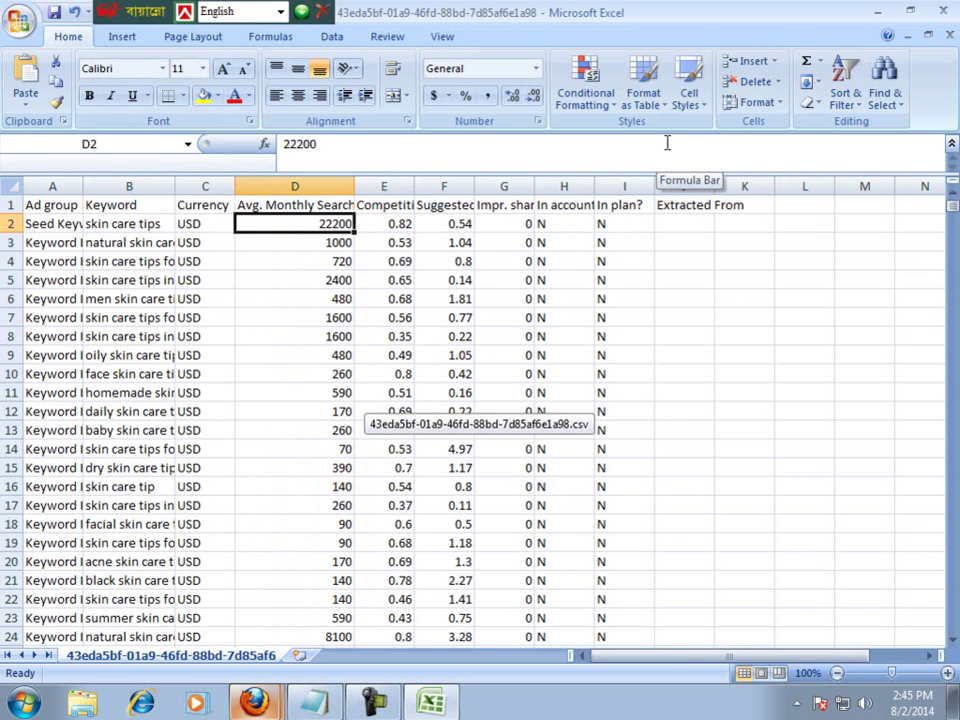
drag(356, 187, 358, 186)
- Review the first keyword suggestions in column B, down to row 13 and back up to row 8
key(Left)
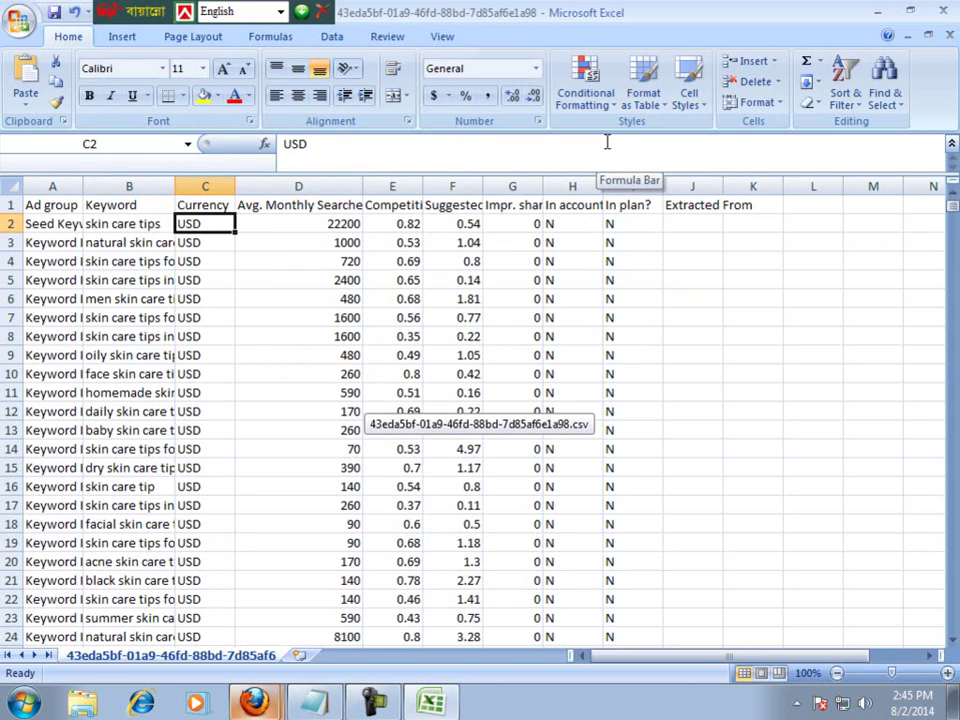
key(Down)
key(Left)
key(Down)
key(Down)
key(Down)
key(Down)
key(Down)
key(Down)
key(Down)
key(Down)
key(Down)
key(Down)
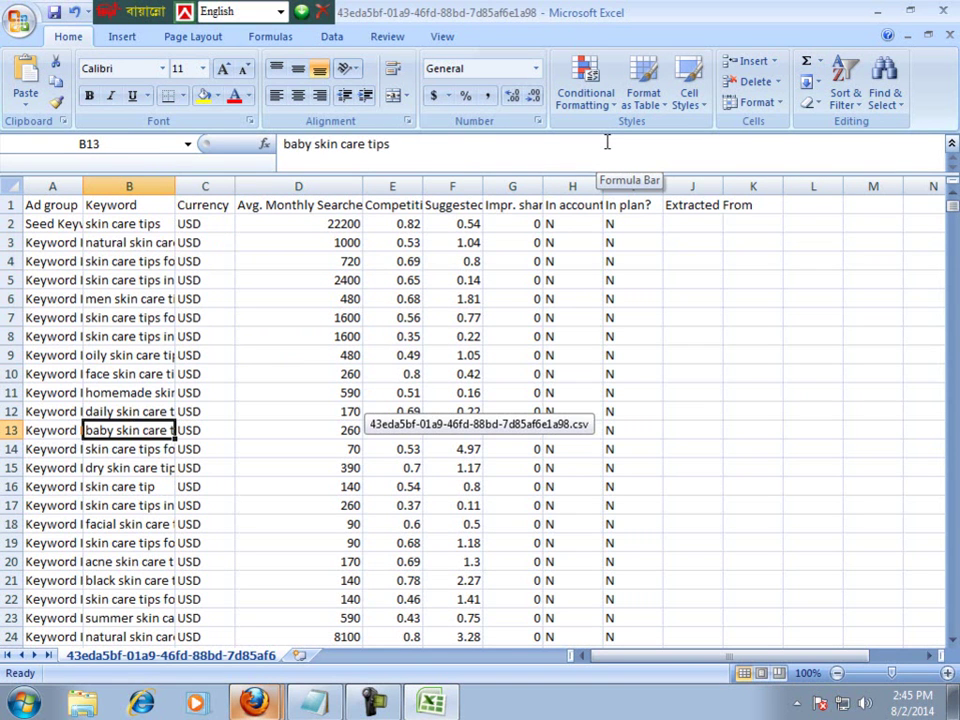
key(Up)
key(Up)
key(Up)
key(Up)
key(Up)
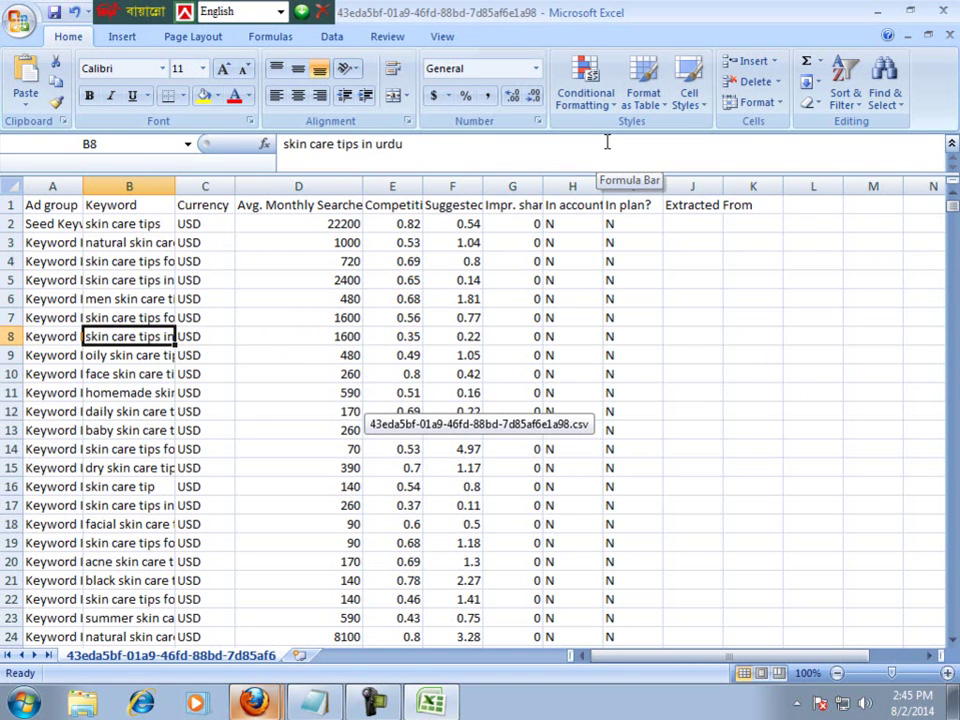
- Widen the Keyword column to fit the full phrases and go down to "natural skin care" in row 24
drag(177, 186, 236, 187)
key(Down)
key(Down)
key(Down)
key(Down)
key(Down)
key(Down)
key(Down)
key(Right)
key(Right)
key(Left)
key(Left)
key(Down)
key(Down)
key(Down)
key(Down)
key(Down)
key(Down)
key(Down)
key(Down)
key(Down)
key(Down)
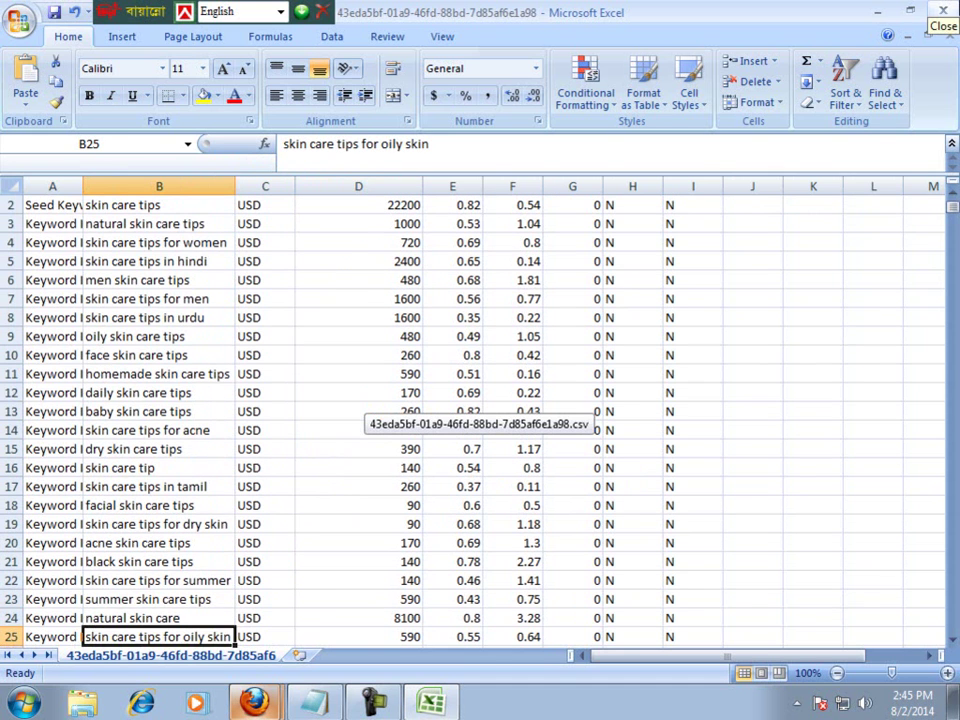
key(Up)
key(Down)
key(Down)
key(Up)
key(Up)
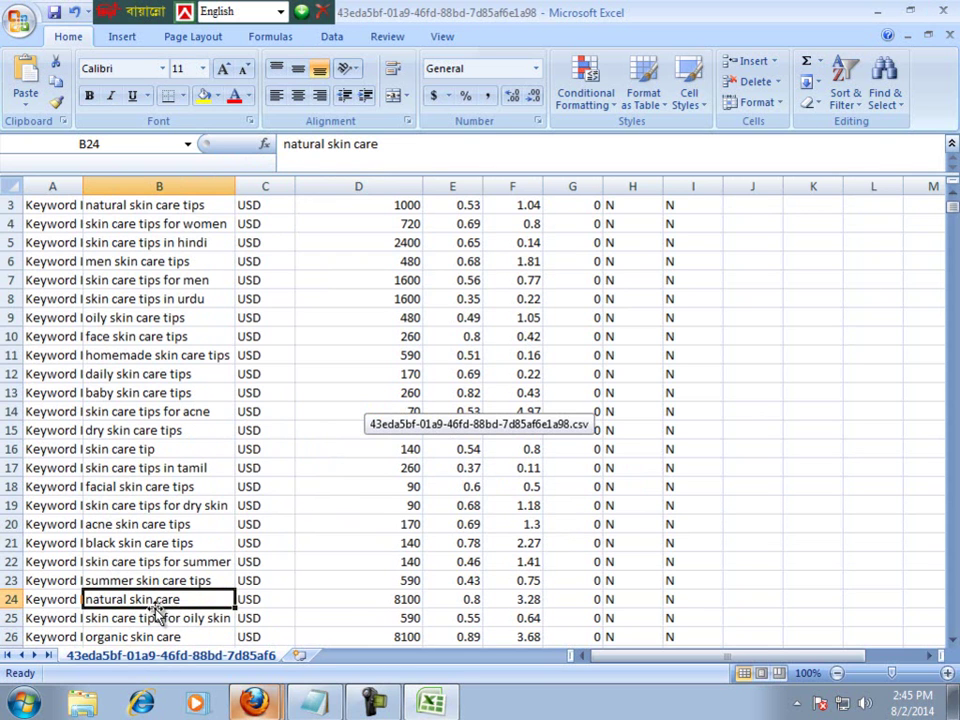
- Examine the average monthly searches and competition of the "natural skin care" keyword in row 24
key(Right)
key(Right)
key(Right)
key(Left)
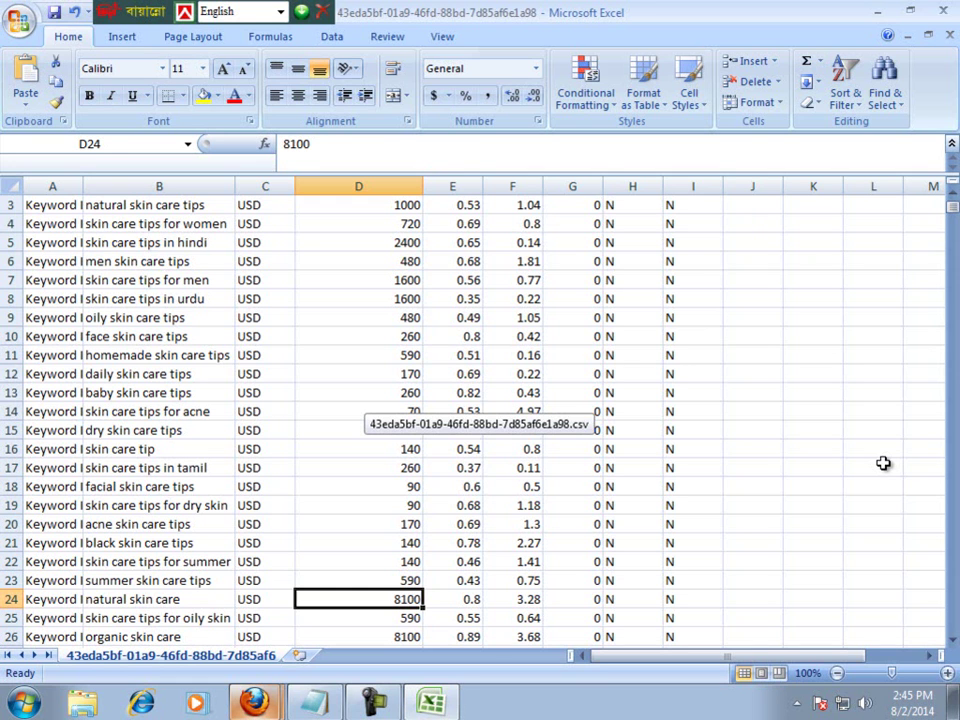
key(Left)
key(Left)
key(Left)
key(Right)
key(Right)
key(Right)
key(Left)
key(Left)
- Go back up the Keyword column to the seed keyword "skin care tips" in row 2
key(Up)
key(Up)
key(Up)
key(Up)
key(Up)
key(Up)
key(Up)
key(Up)
key(Up)
key(Up)
key(Up)
key(Up)
key(Up)
key(Up)
key(Up)
key(Up)
key(Up)
key(Up)
key(Up)
key(Up)
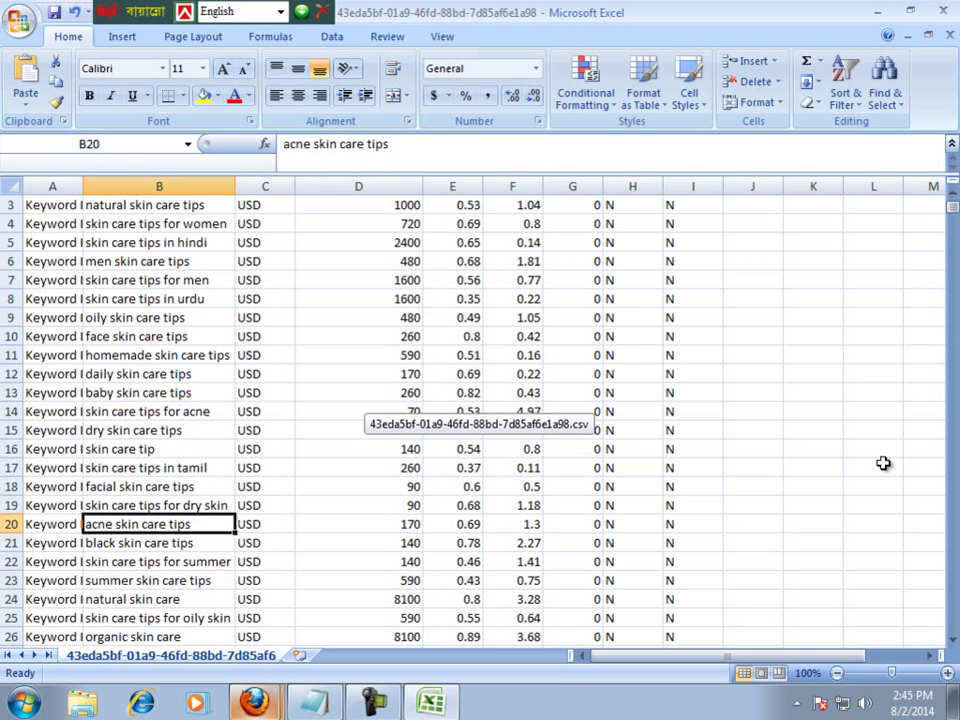
key(Down)
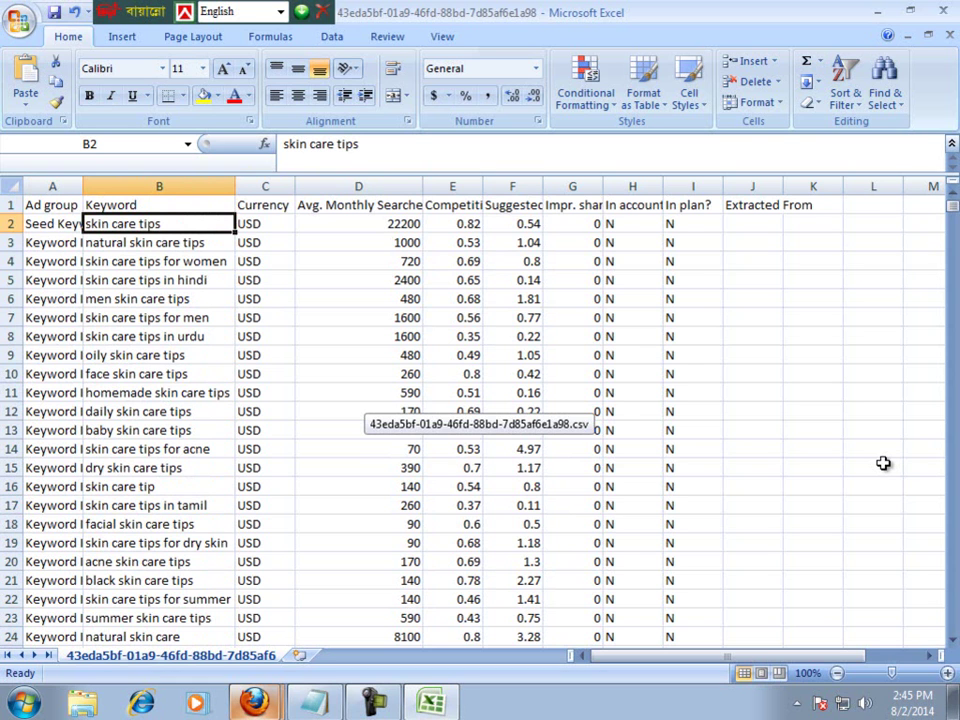
- Read through the keywords in column B from row 3 and select "natural skin care" in cell B24
key(Down)
key(Down)
key(Down)
key(Down)
key(Down)
key(Down)
key(Down)
key(Down)
key(Down)
key(Down)
key(Down)
key(Down)
key(Down)
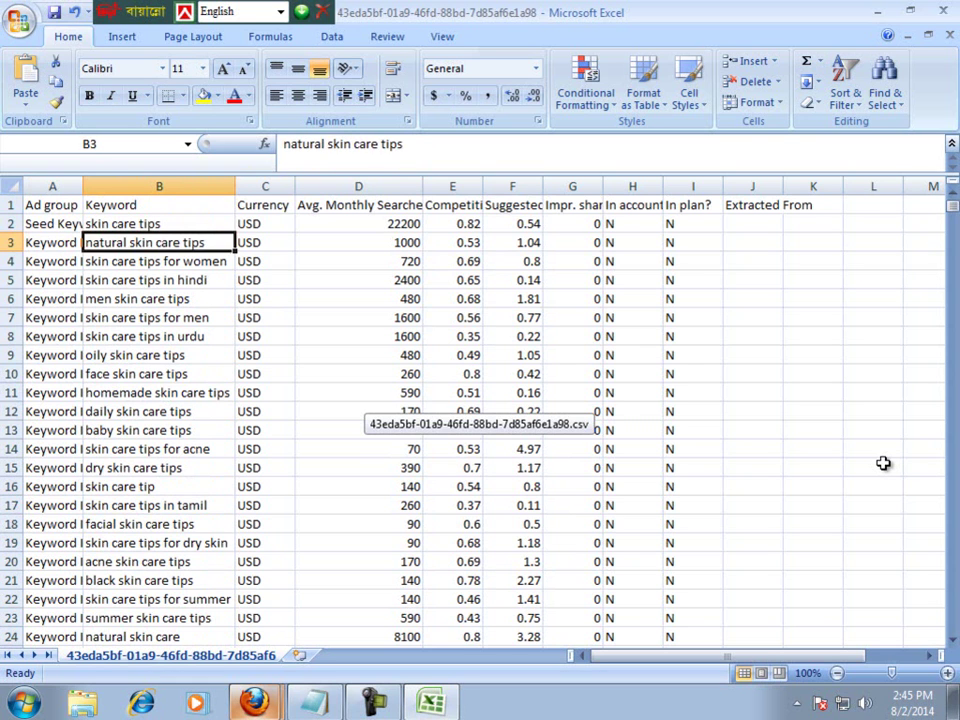
key(Down)
key(Down)
key(Down)
key(Down)
key(Down)
key(Down)
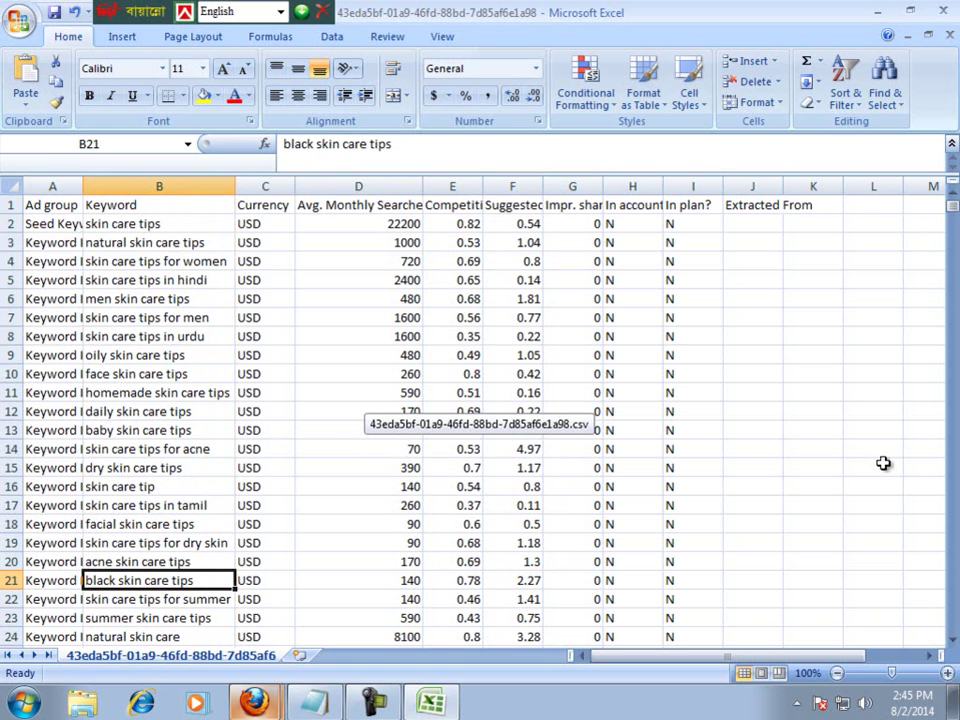
key(Down)
key(Down)
key(Down)
key(Down)
key(Down)
key(Up)
key(Up)
key(Up)
key(Down)
key(Down)
key(Up)
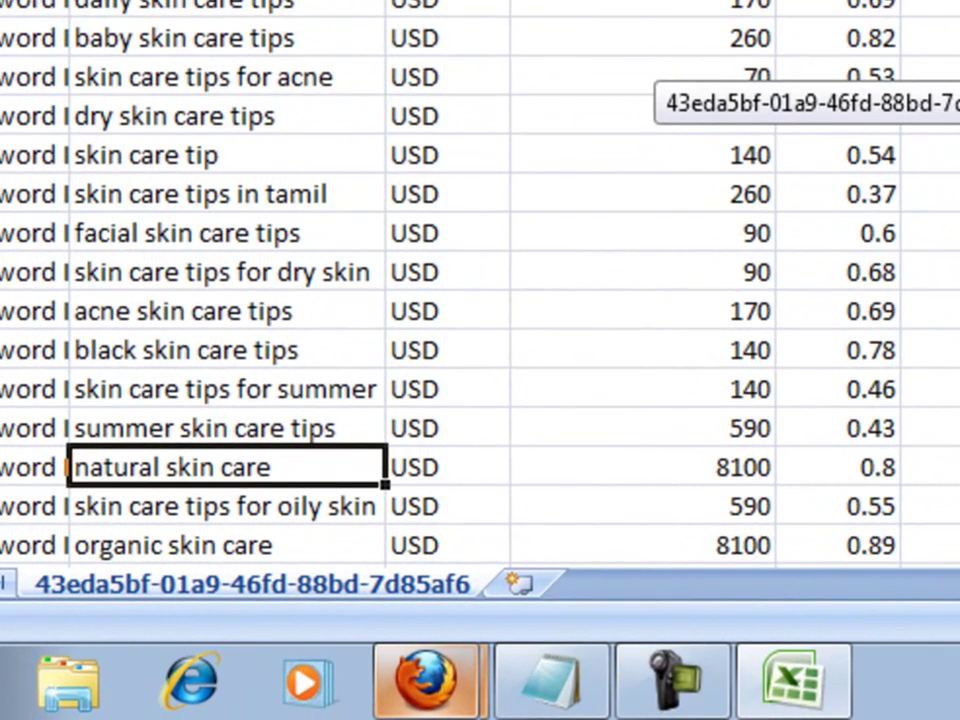
click(447, 467)
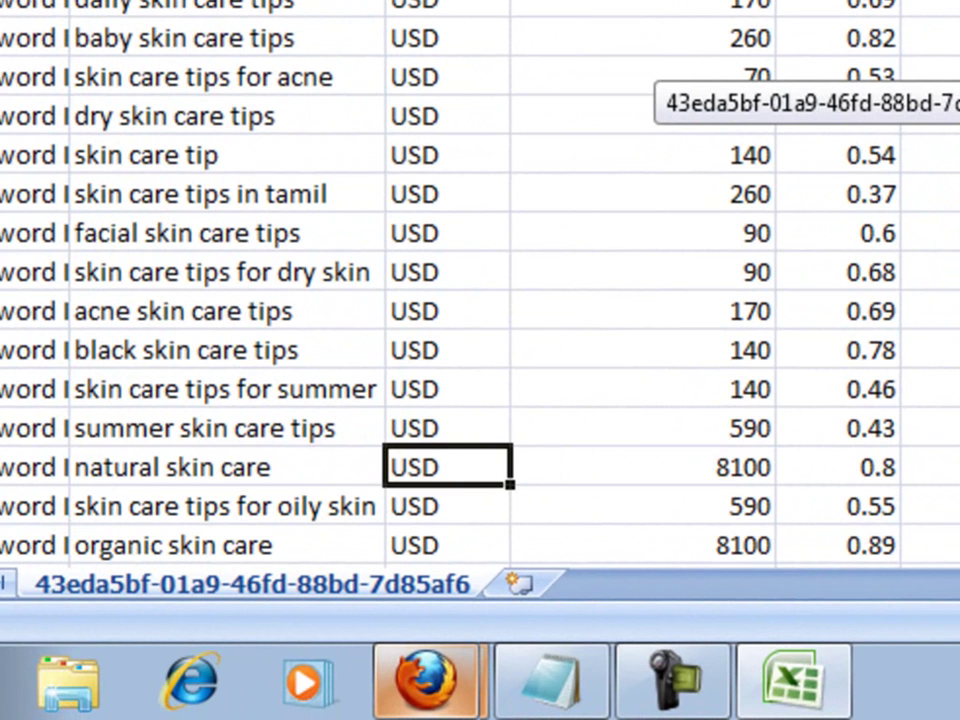
click(225, 467)
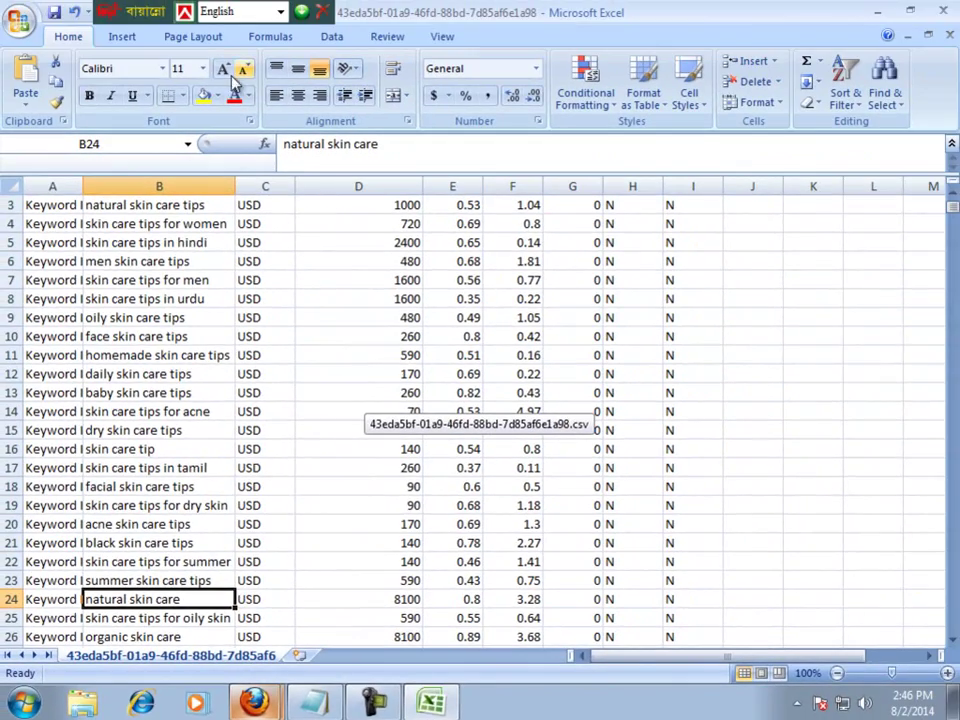
- Switch to Keyword Planner in Firefox and view the monthly searches chart for "natural skin care"
click(256, 705)
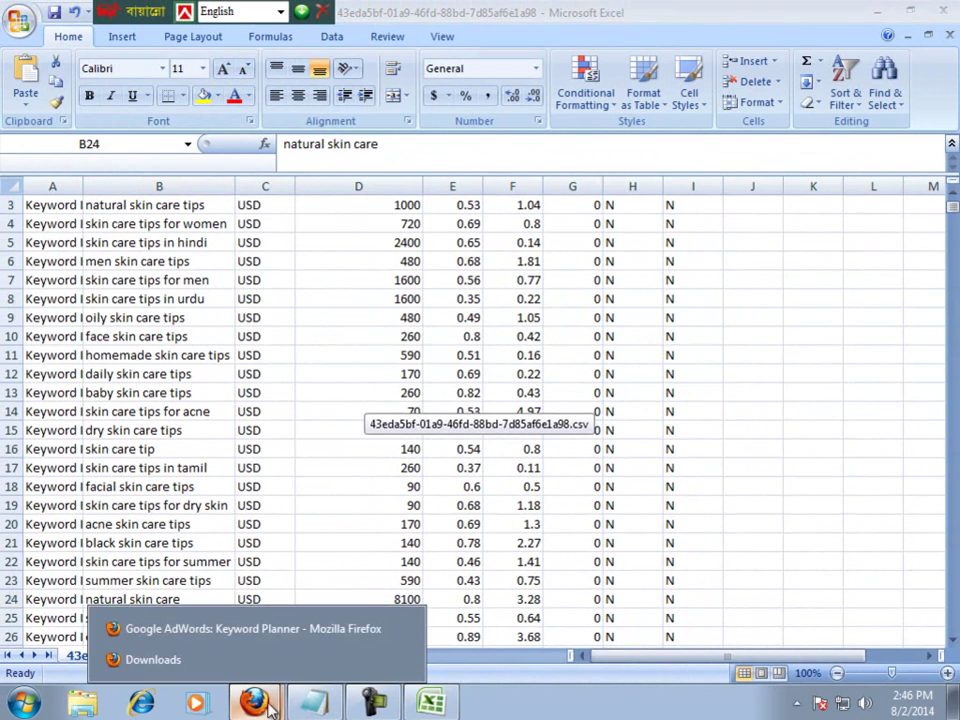
click(268, 632)
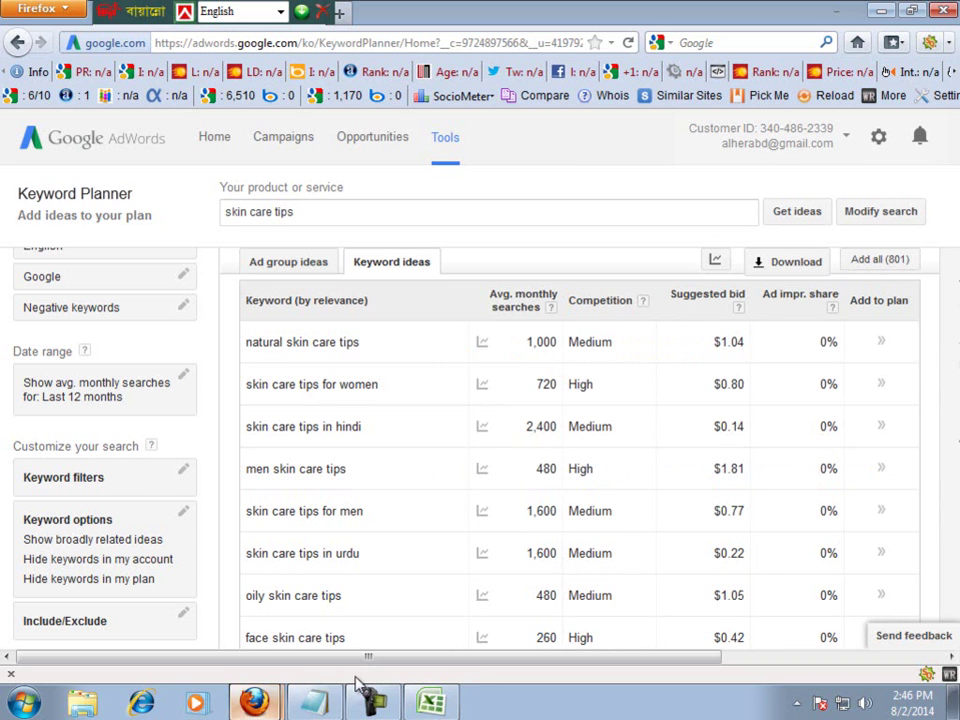
click(448, 706)
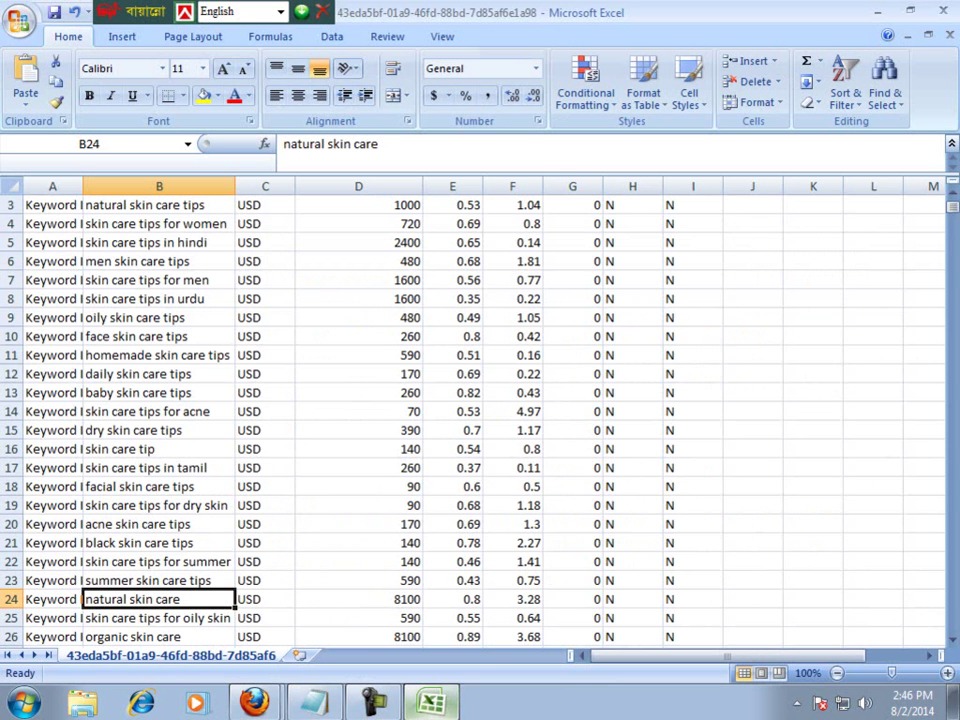
mouse_move(955, 214)
mouse_down()
mouse_move(955, 630)
mouse_move(955, 198)
mouse_up()
key(alt+Tab)
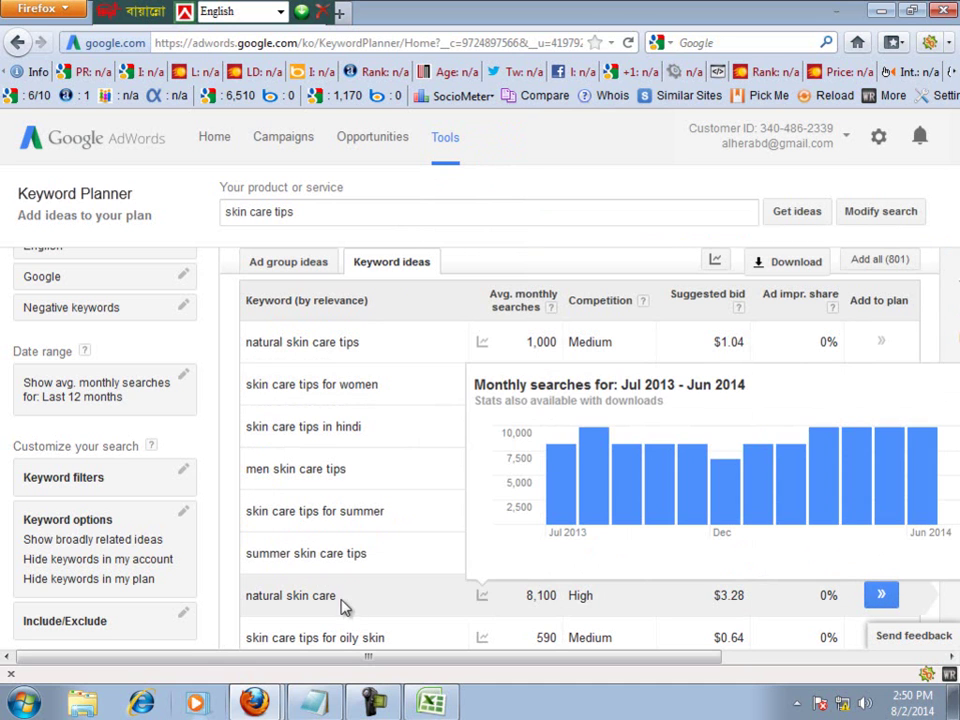
mouse_move(482, 598)
mouse_move(638, 481)
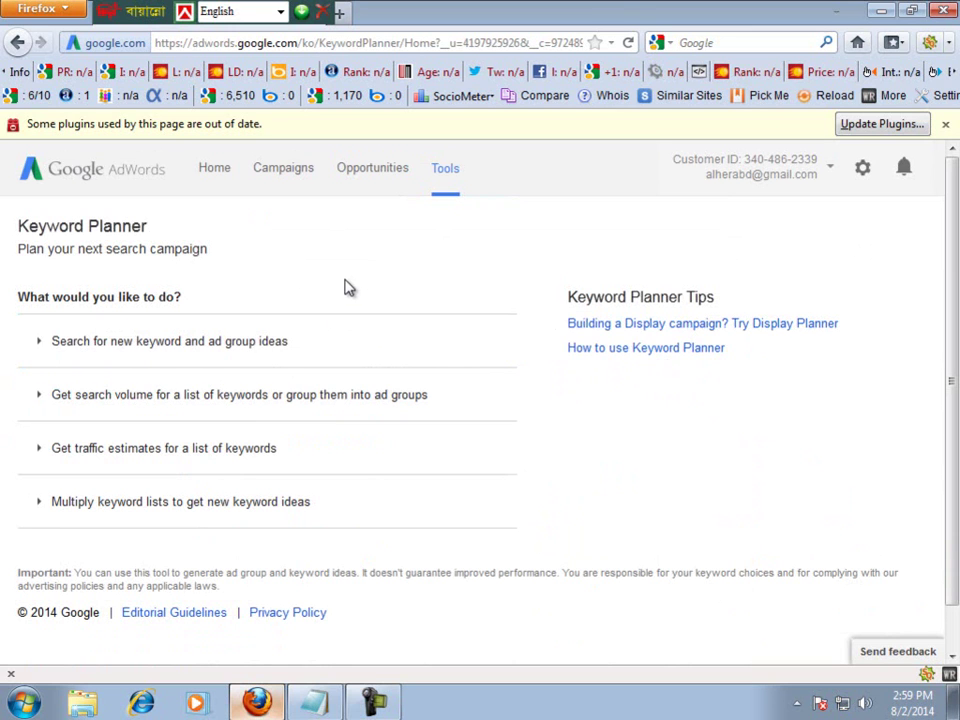
- Open the "Search for new keyword and ad group ideas" form and review its product, landing page, category and targeting options
click(207, 350)
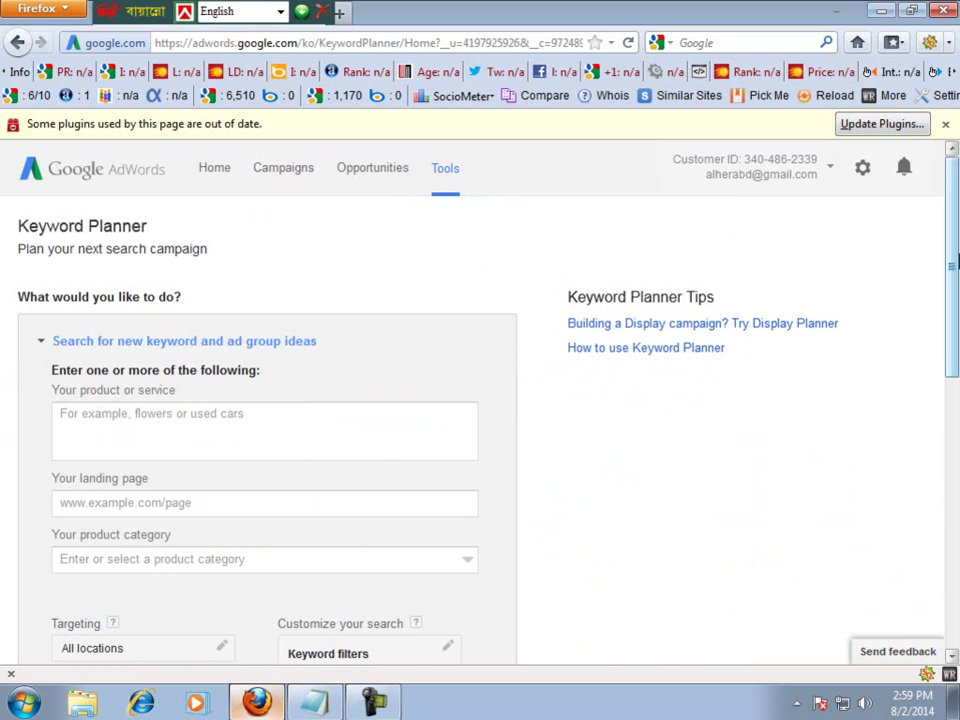
scroll(952, 267, down, 3)
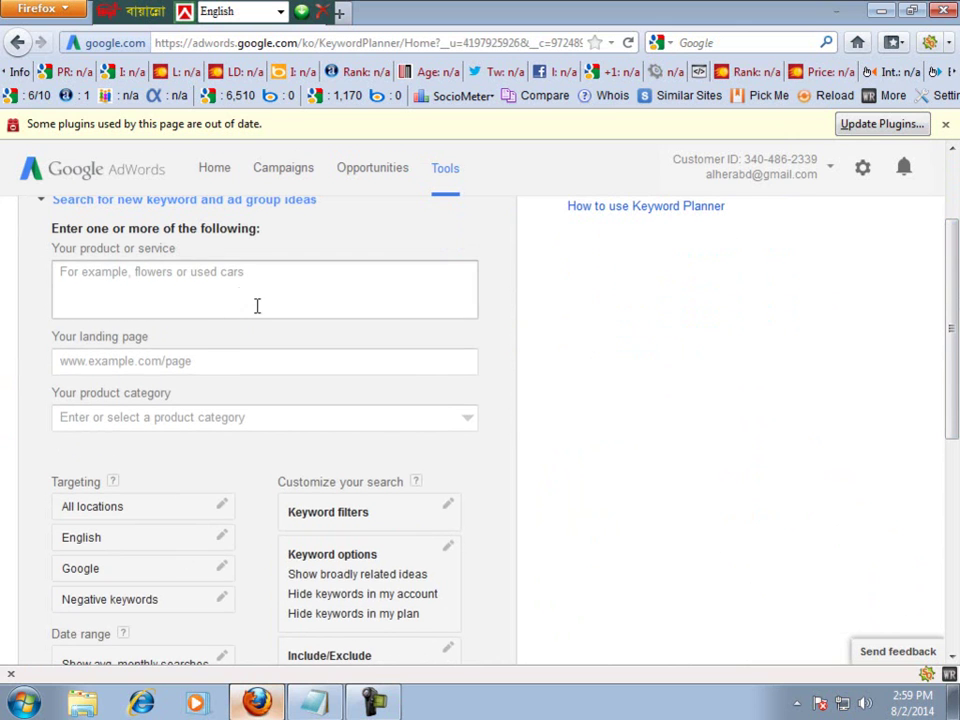
click(229, 288)
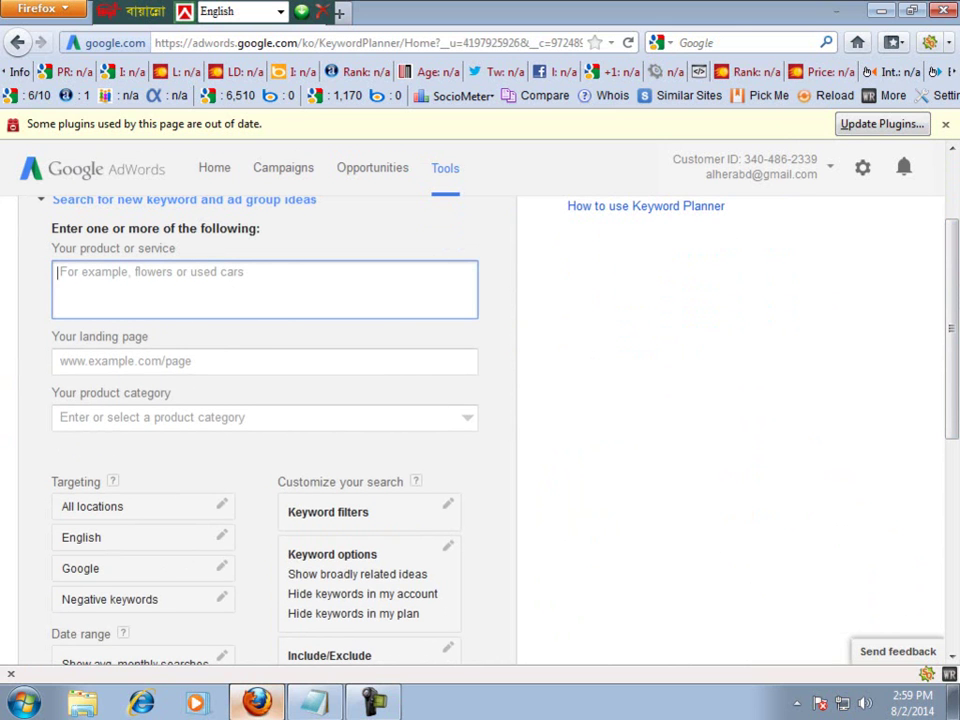
scroll(133, 583, down, 4)
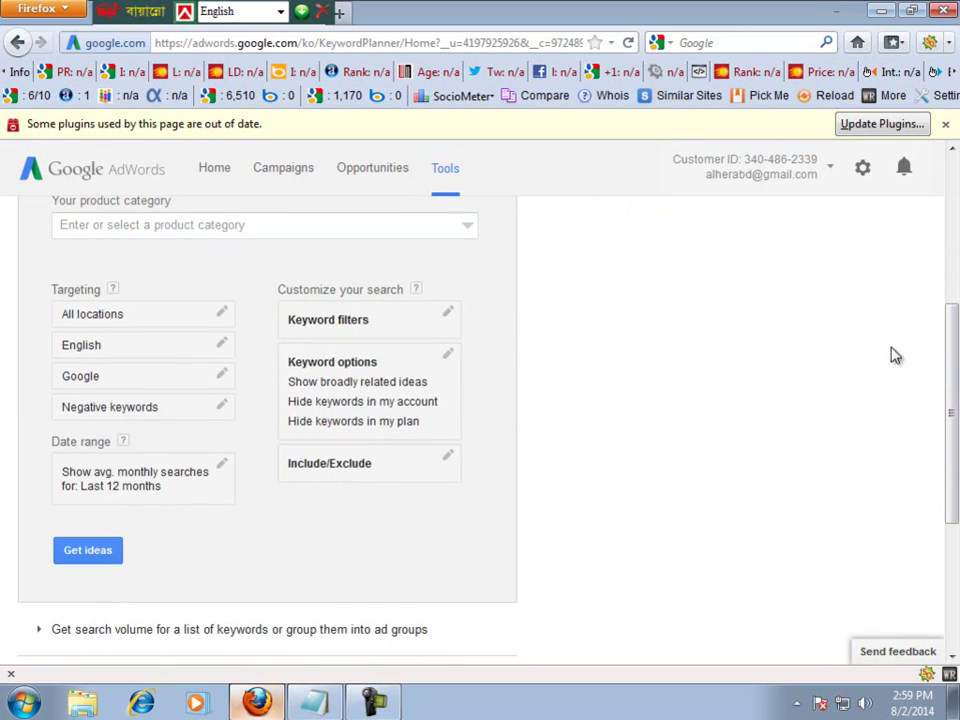
scroll(952, 300, up, 5)
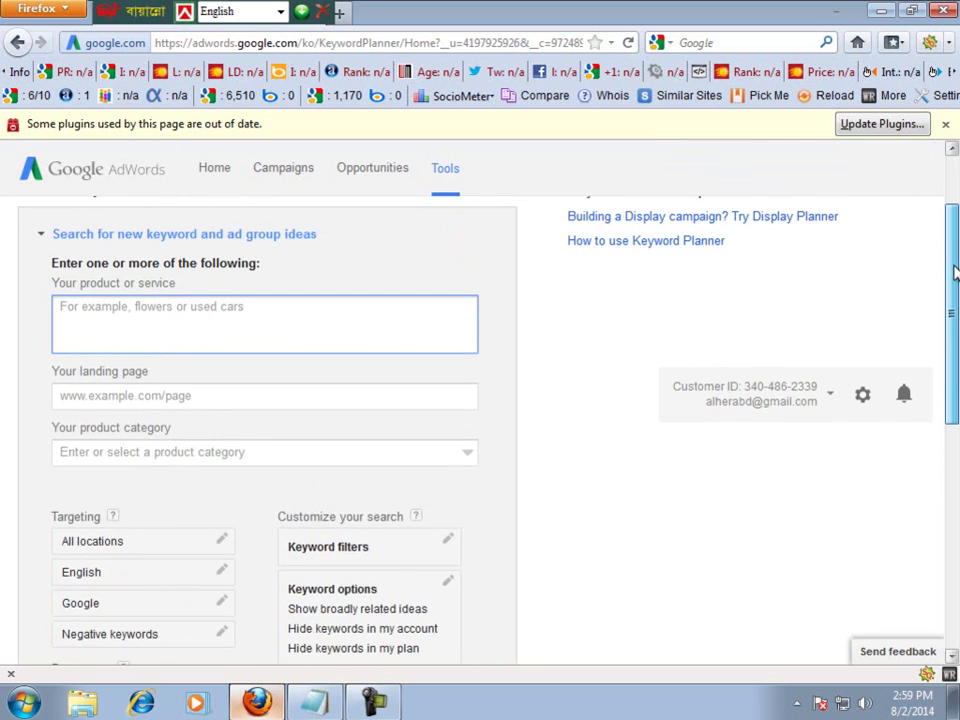
scroll(955, 272, up, 1)
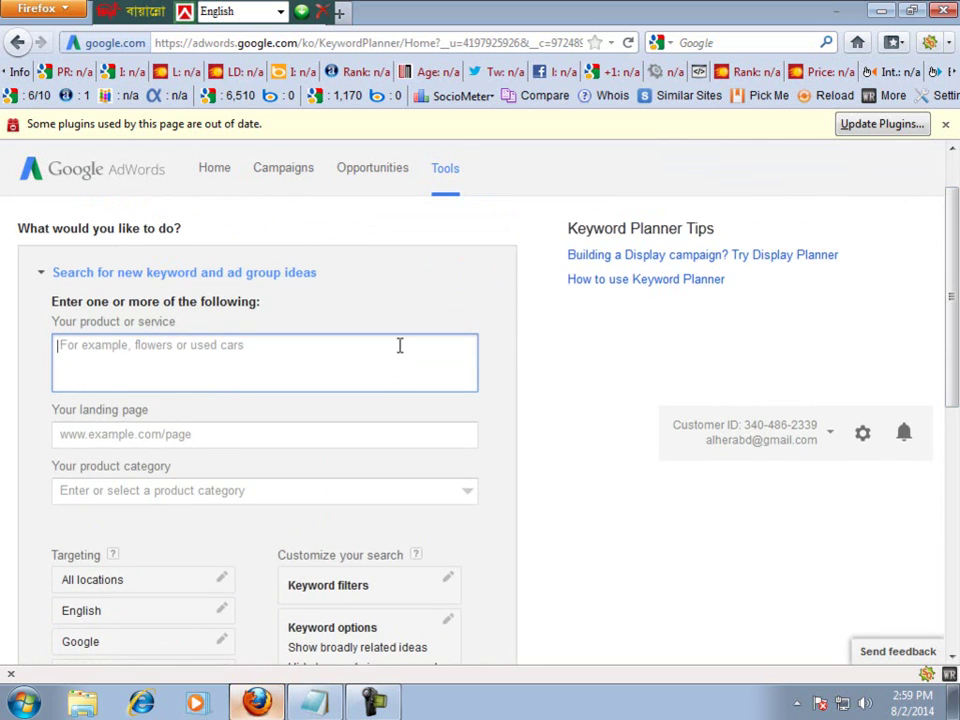
click(368, 338)
drag(953, 296, 952, 322)
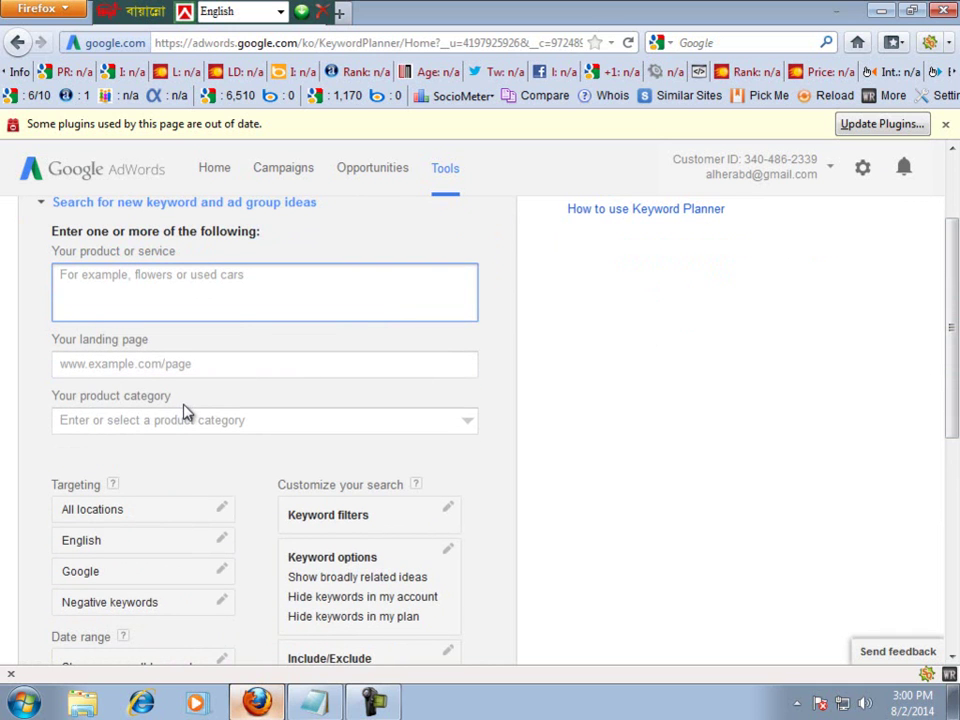
- Set the product category to Health > Nutrition & Dieting > Diets & Diet Programs > Weight Loss Diets & Diet Programs
click(471, 421)
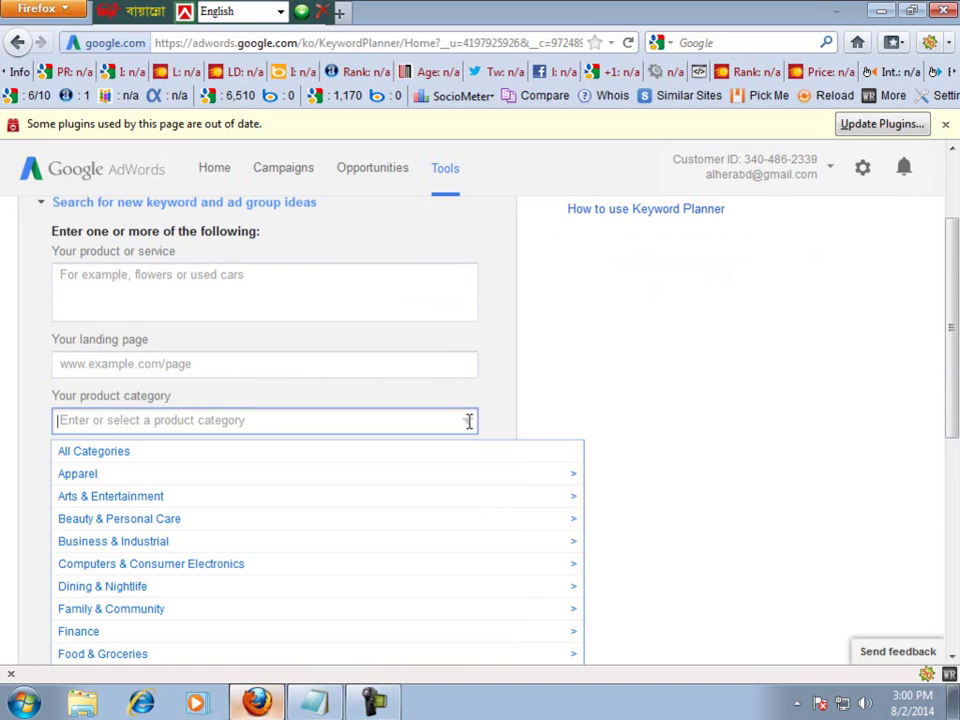
scroll(957, 345, down, 1)
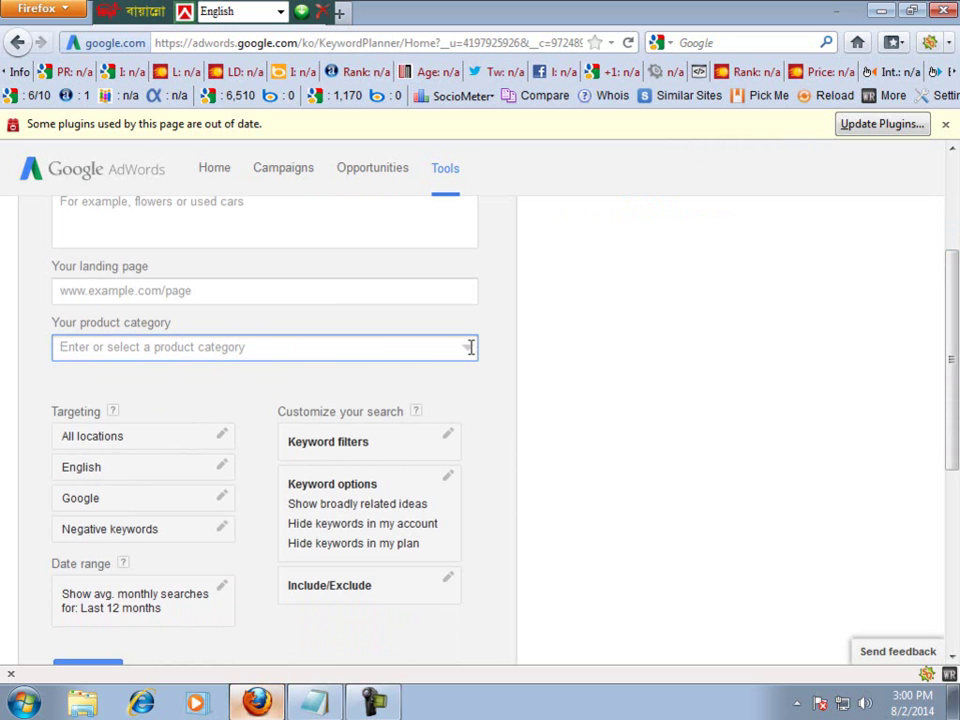
click(470, 347)
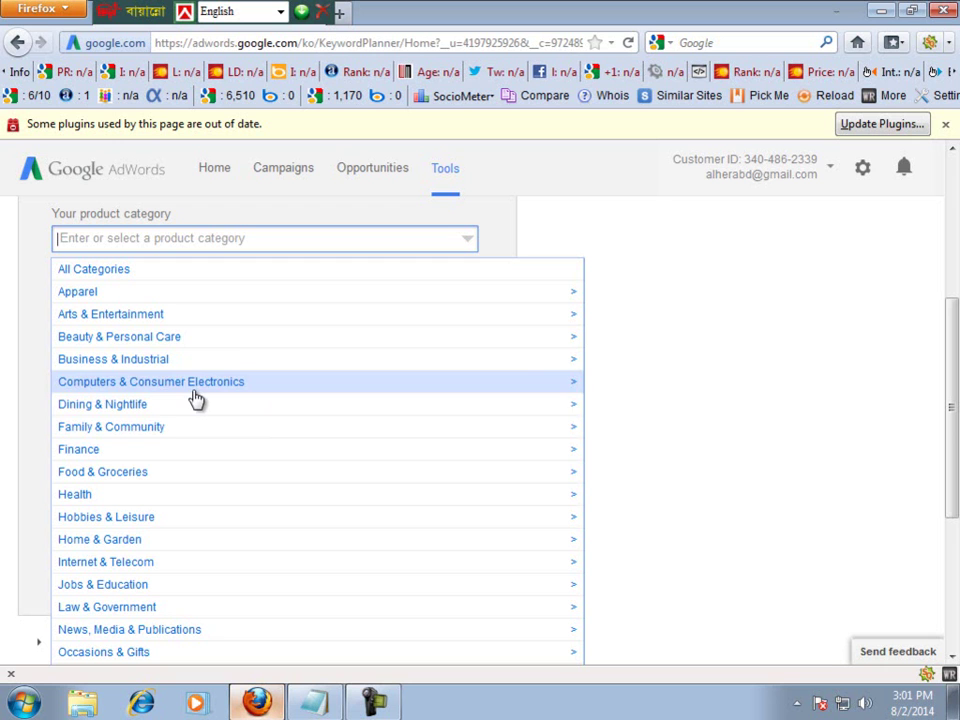
click(141, 500)
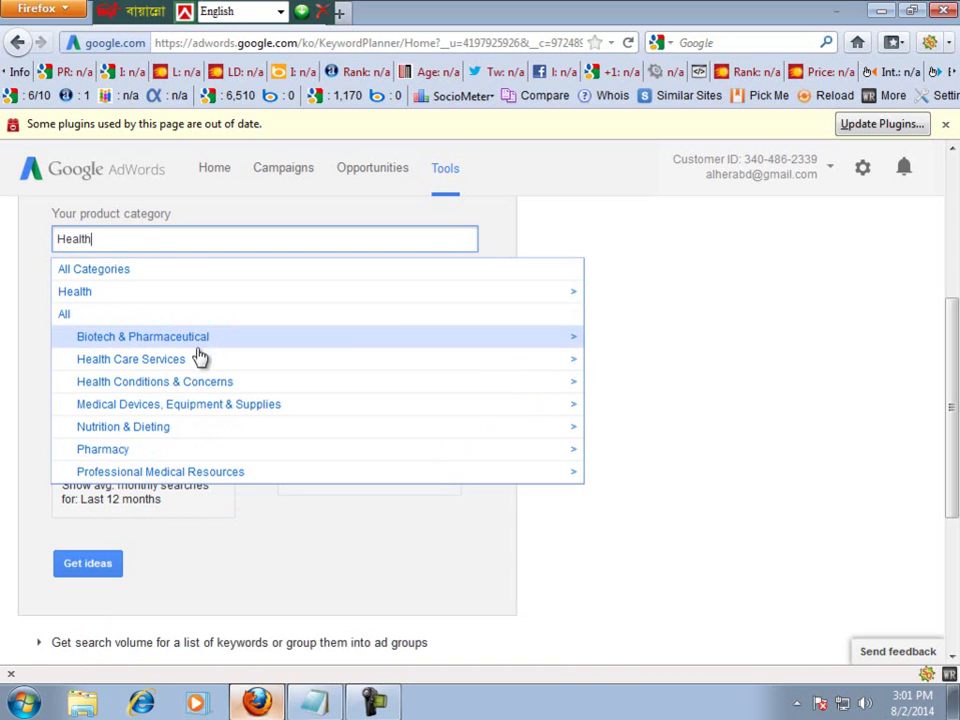
click(175, 437)
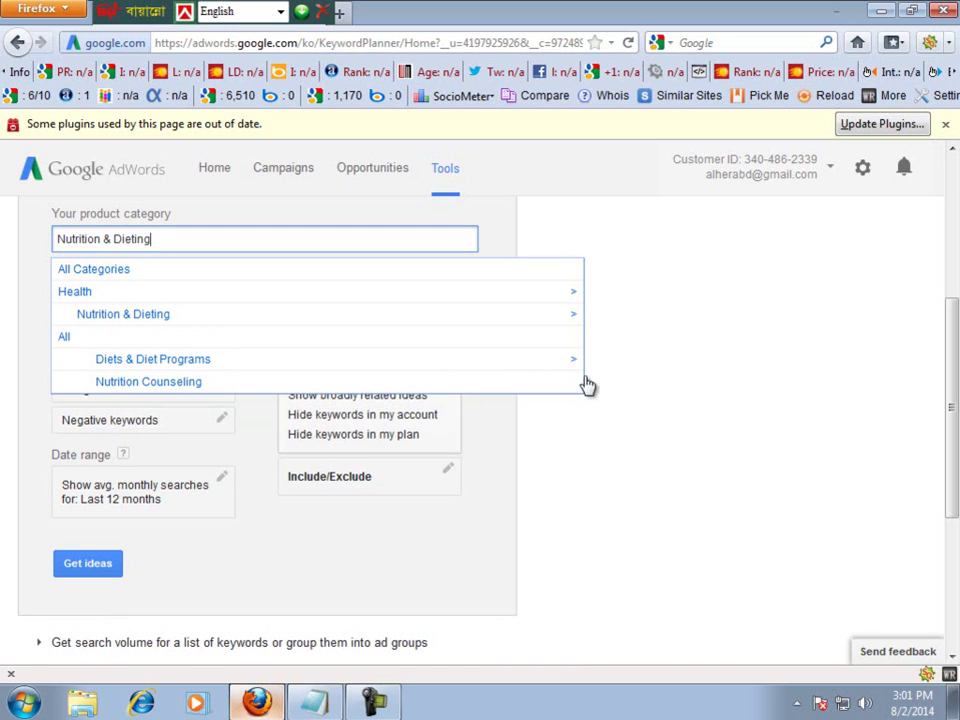
click(168, 362)
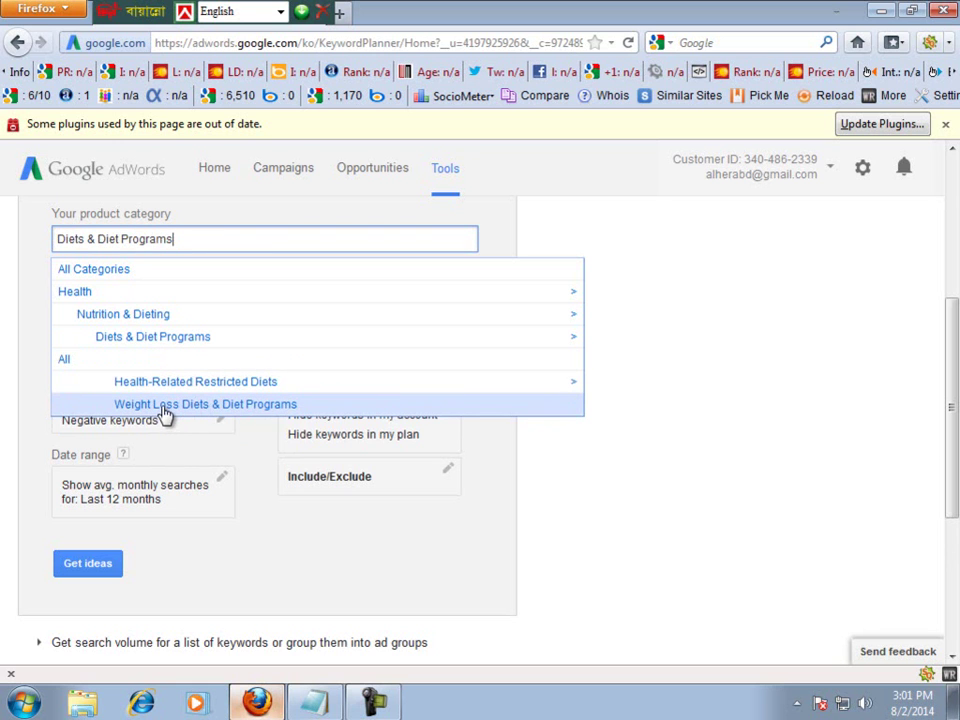
click(212, 408)
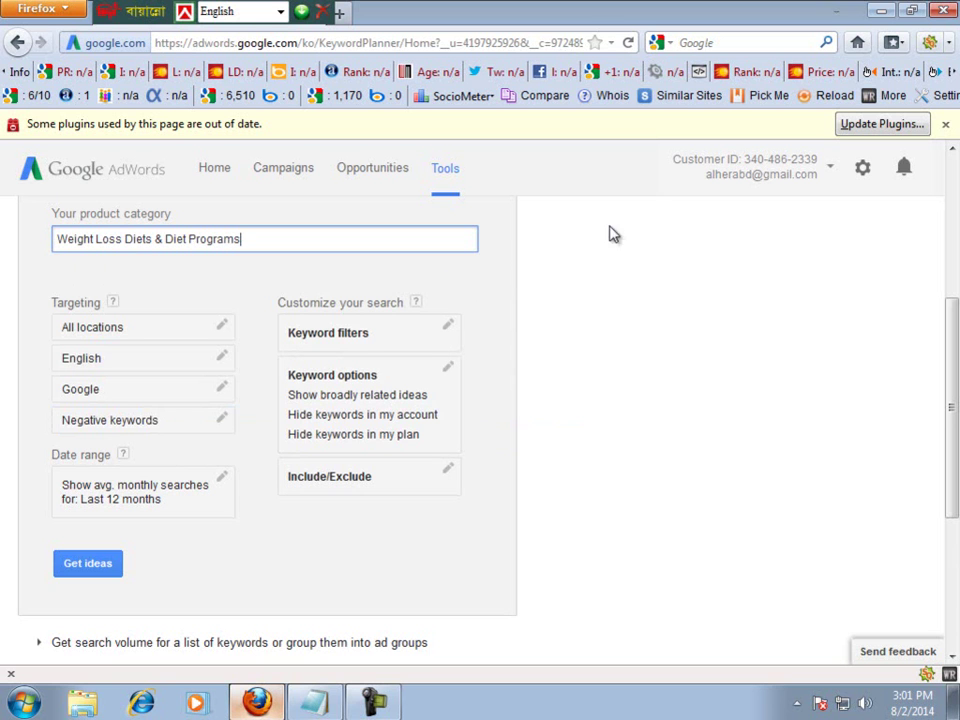
- Get ideas for the chosen product category and show the individual keyword ideas instead of the ad group ideas
drag(955, 343, 945, 304)
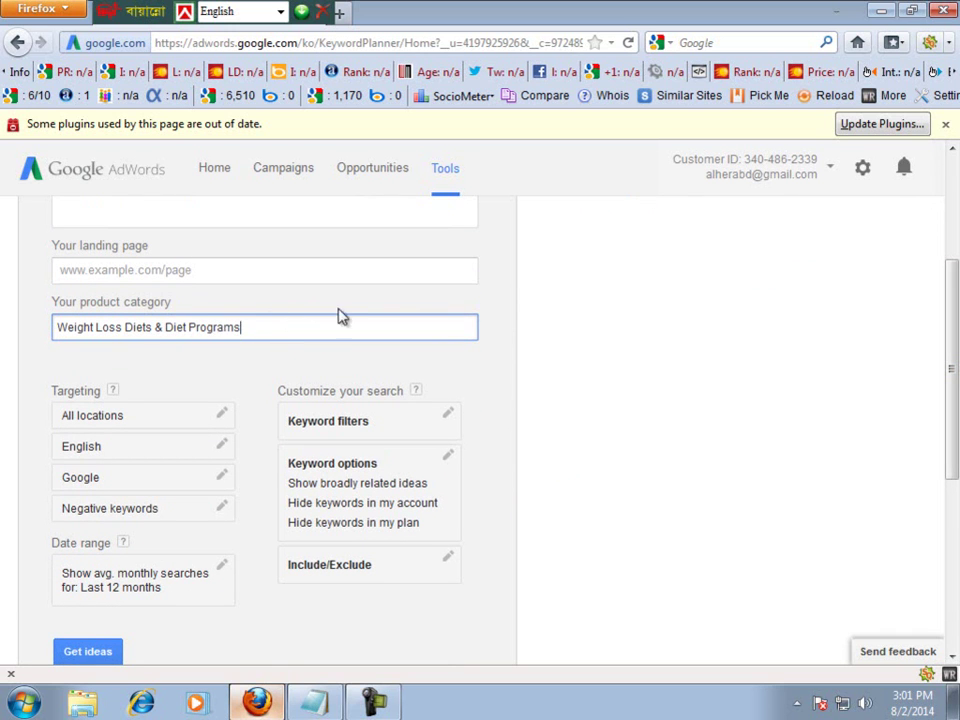
scroll(955, 315, down, 1)
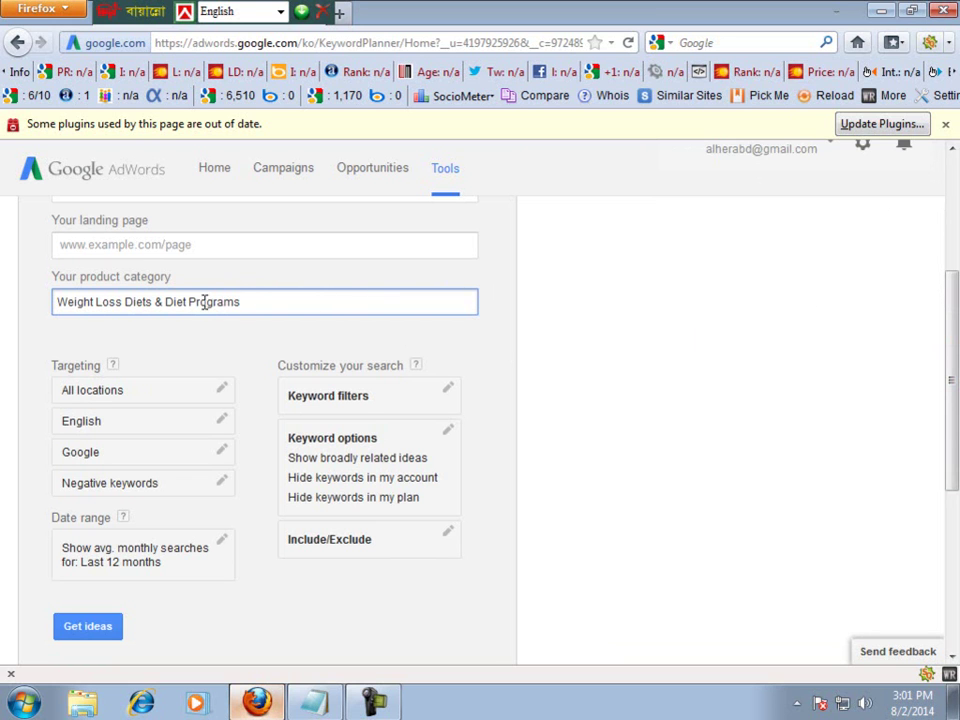
click(88, 628)
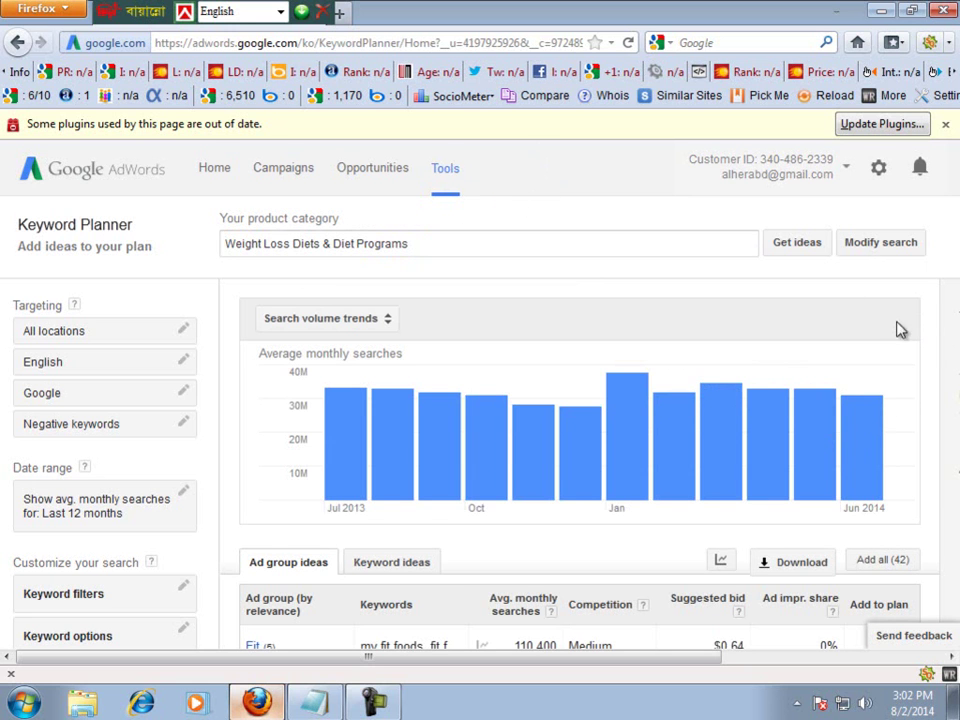
click(425, 573)
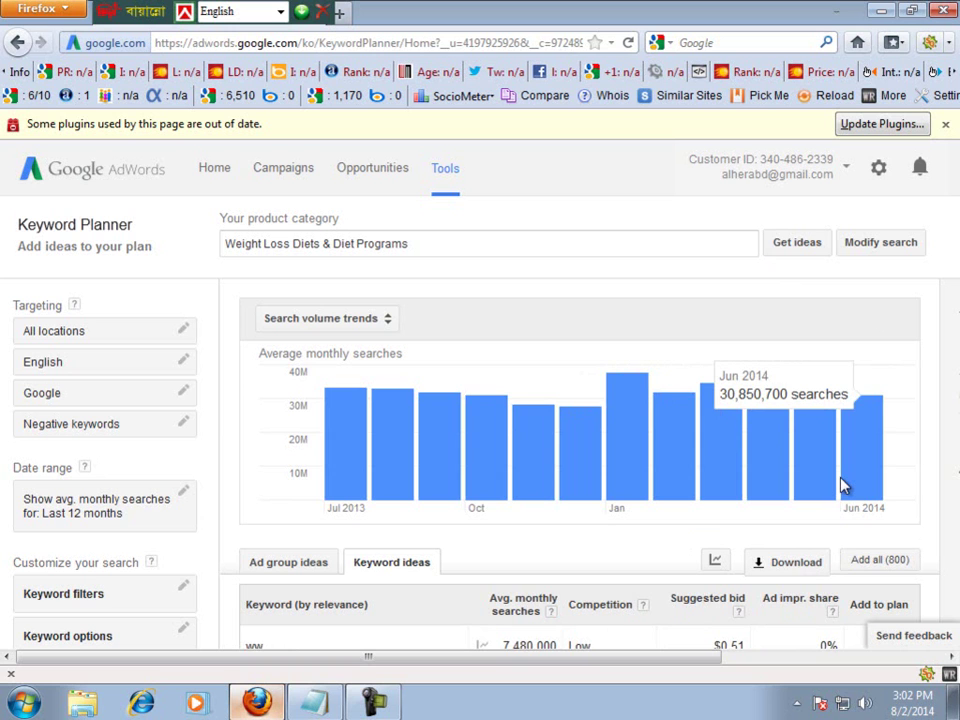
- Read down the keyword ideas for the weight loss category, comparing average monthly searches, competition and suggested bids
scroll(840, 485, down, 3)
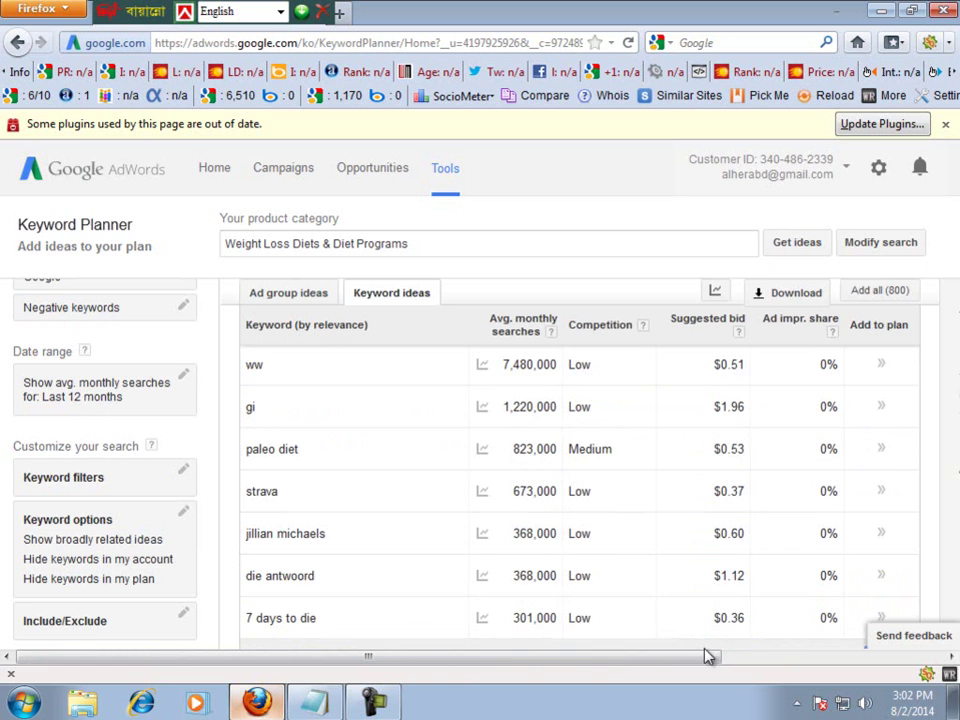
scroll(759, 472, down, 2)
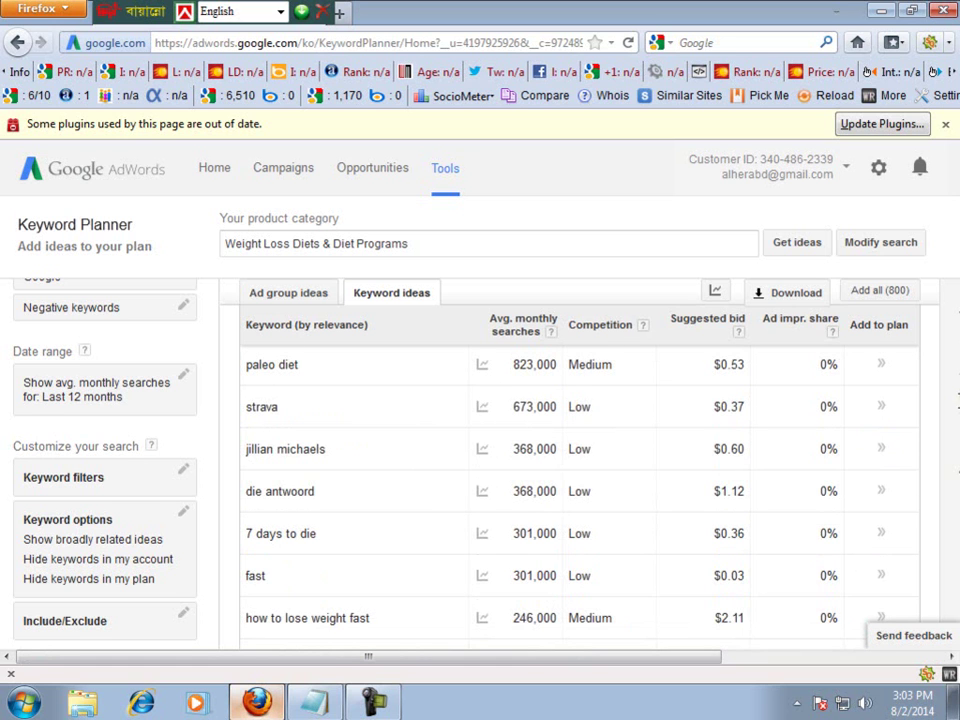
scroll(580, 490, down, 2)
scroll(580, 490, down, 1)
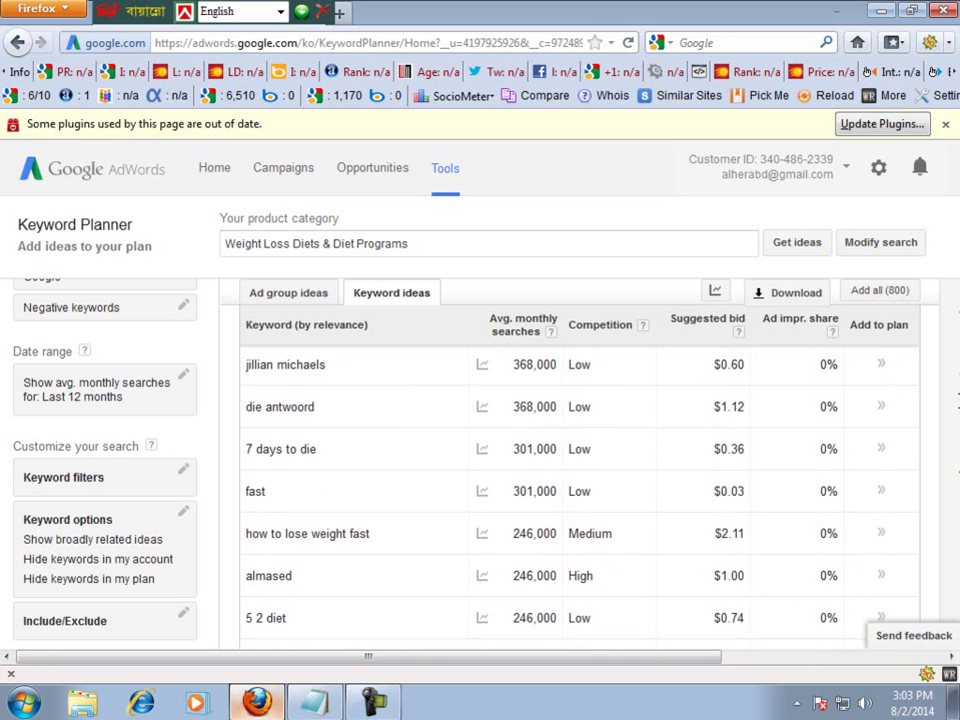
scroll(580, 490, down, 3)
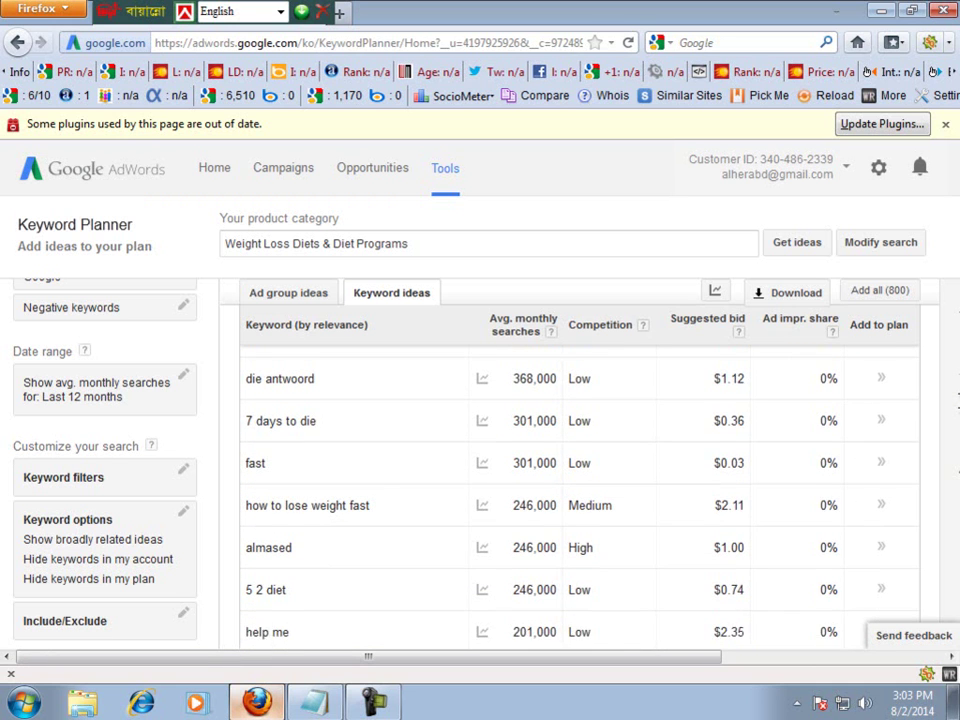
scroll(580, 490, down, 3)
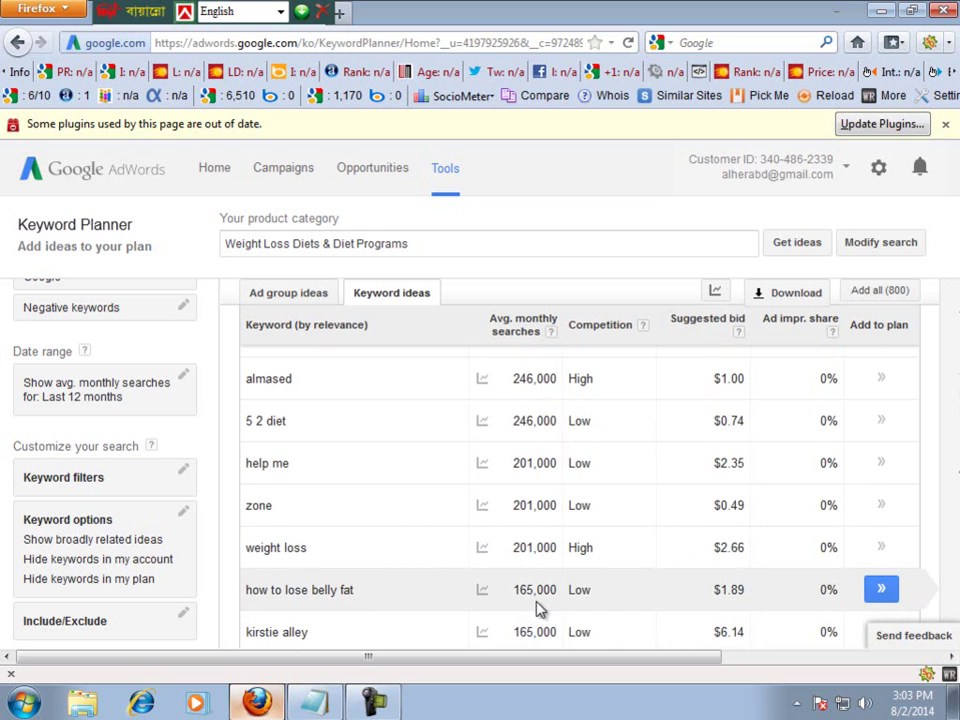
scroll(560, 500, down, 1)
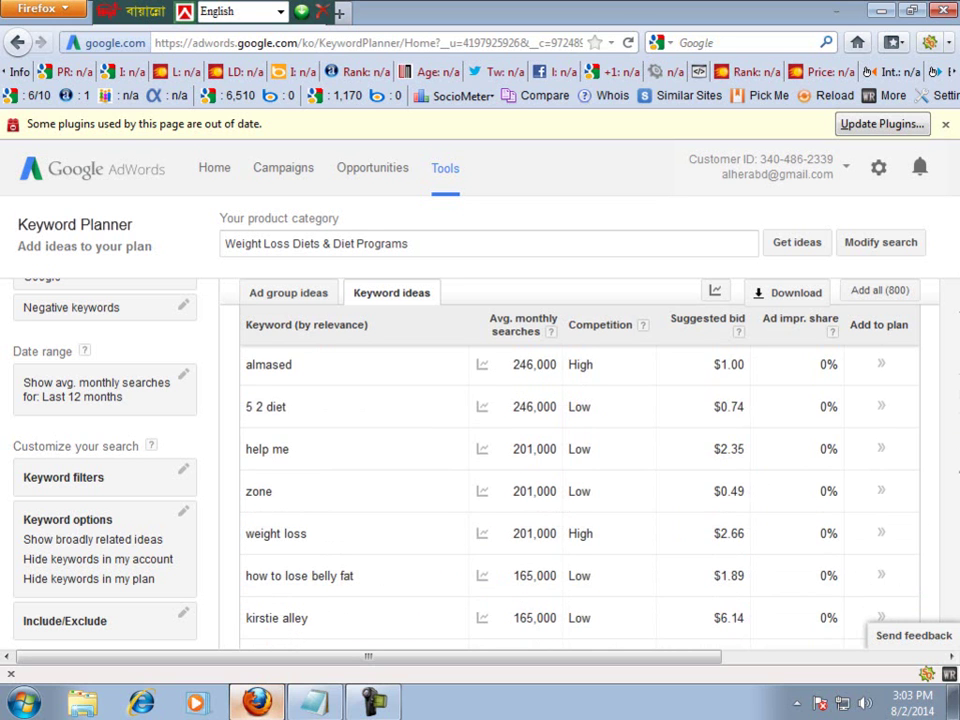
scroll(580, 500, down, 1)
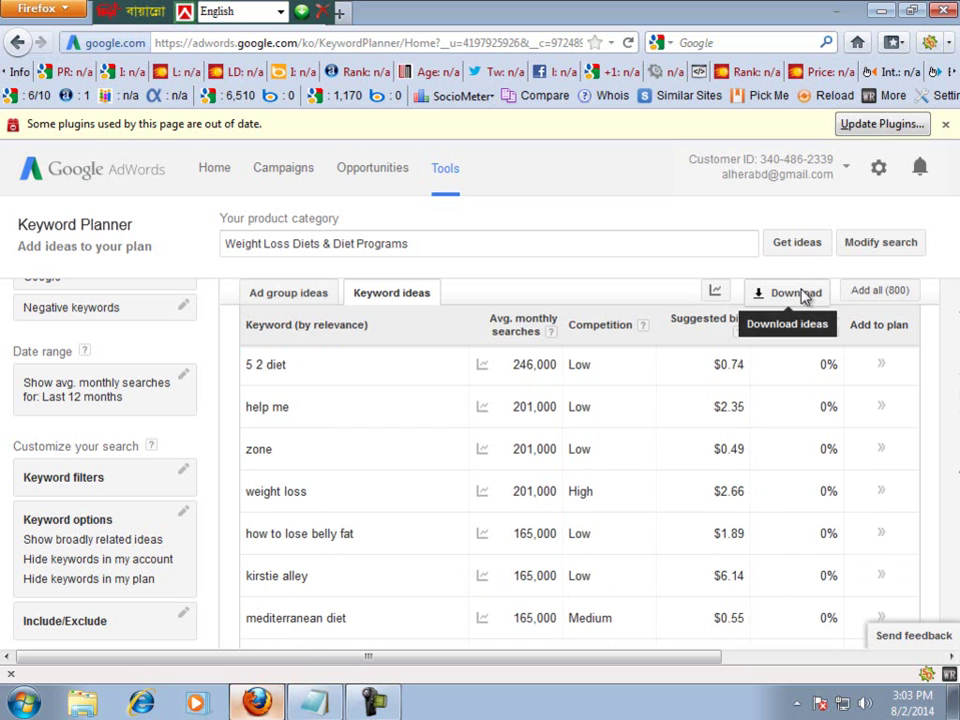